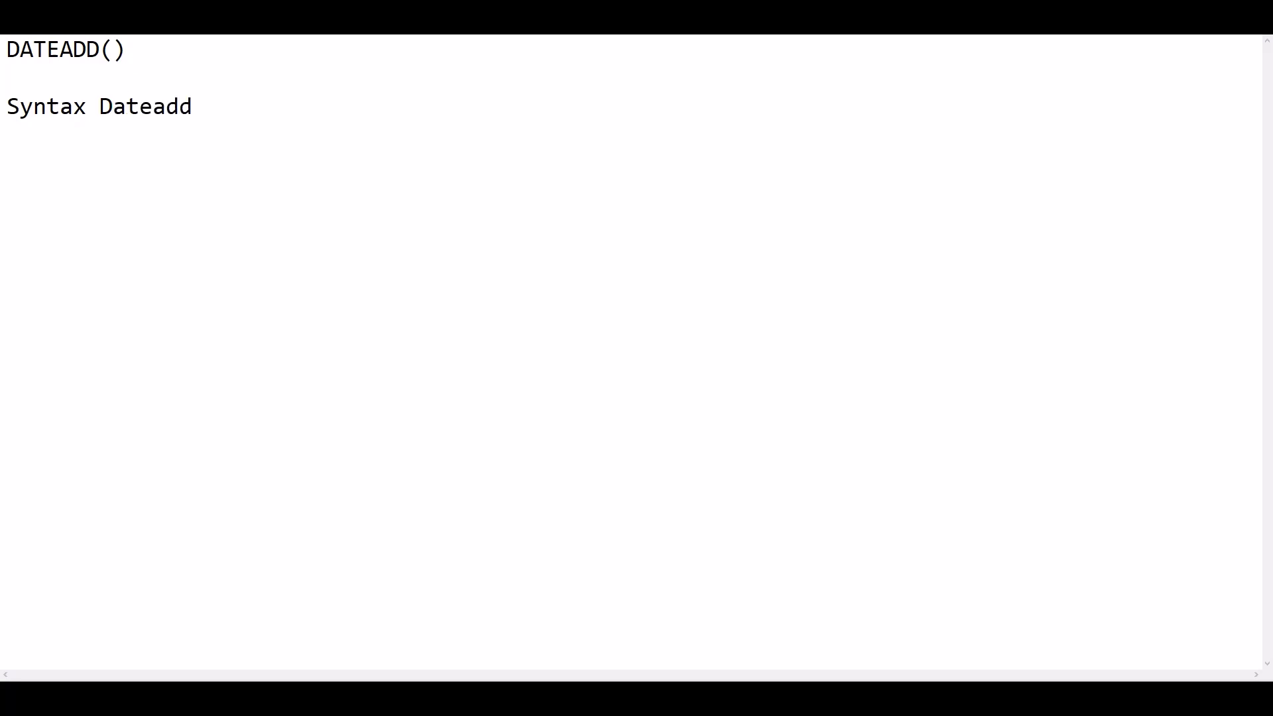
Write the line 'Syntax Dateadd('date_part',interval,anydatefield)' below the DATEADD() heading
text('date_')
key(Left)
text(date_part')
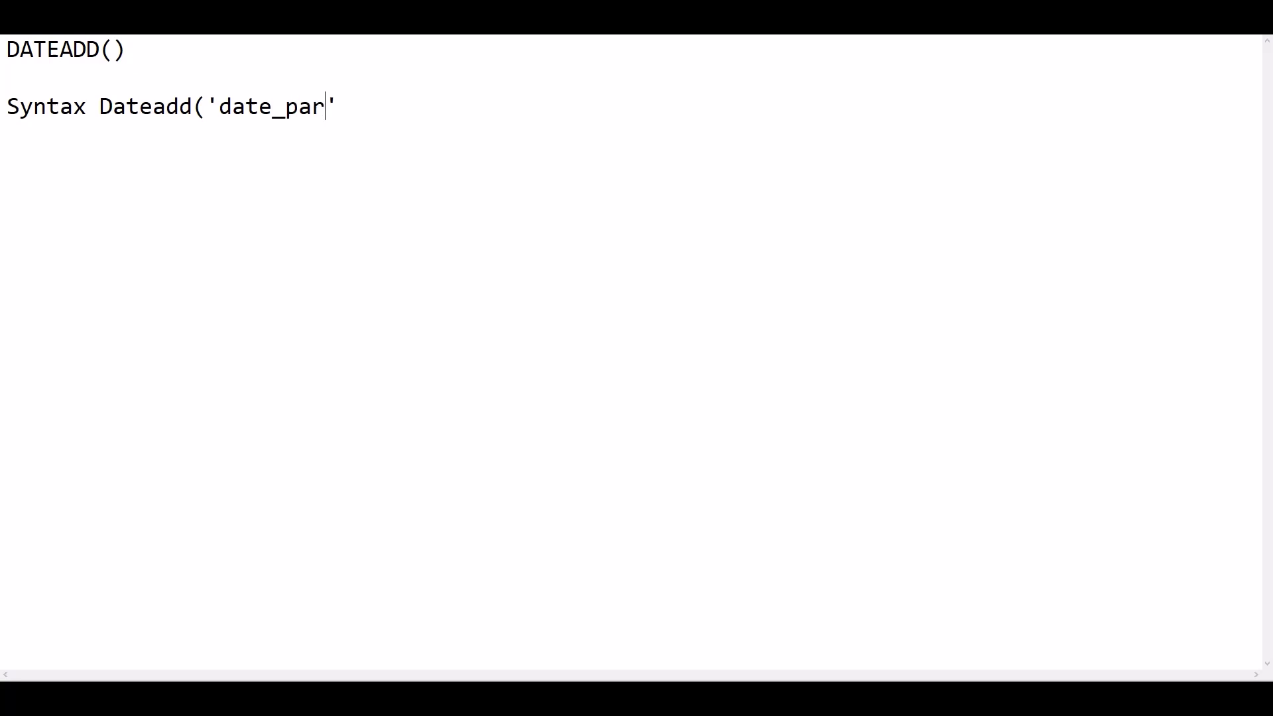
text(,interval,)
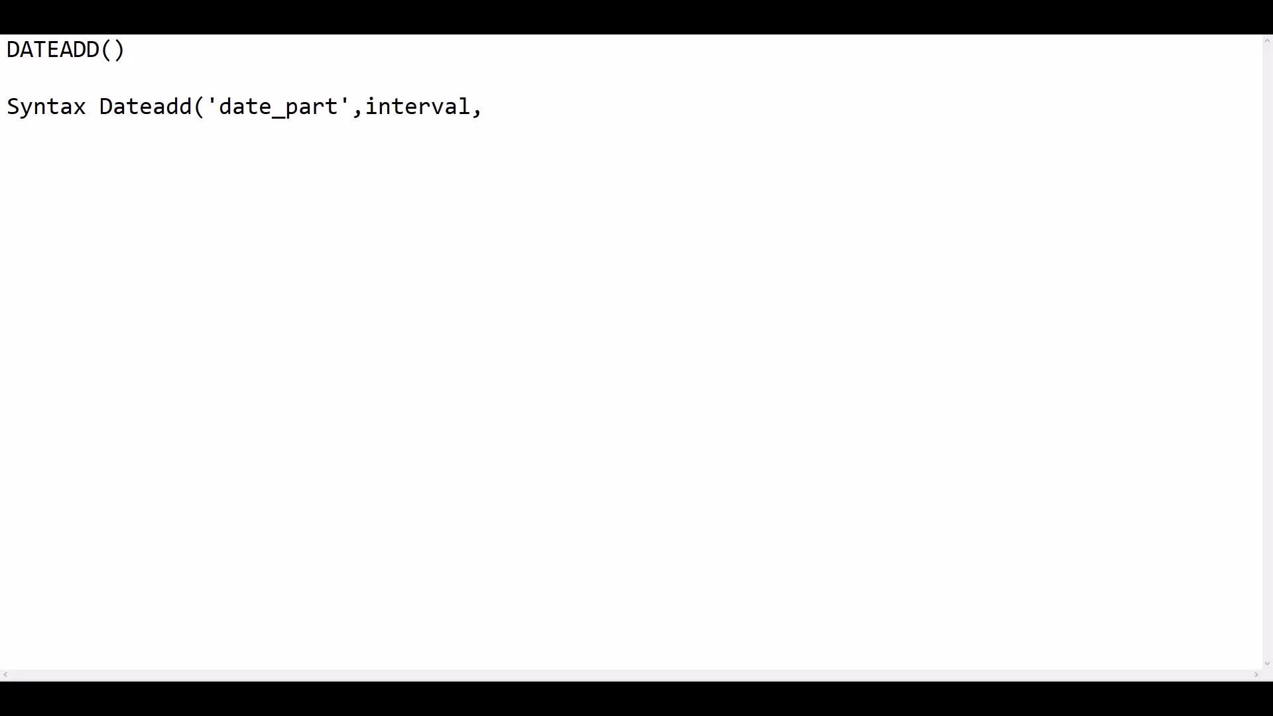
text(anydate)
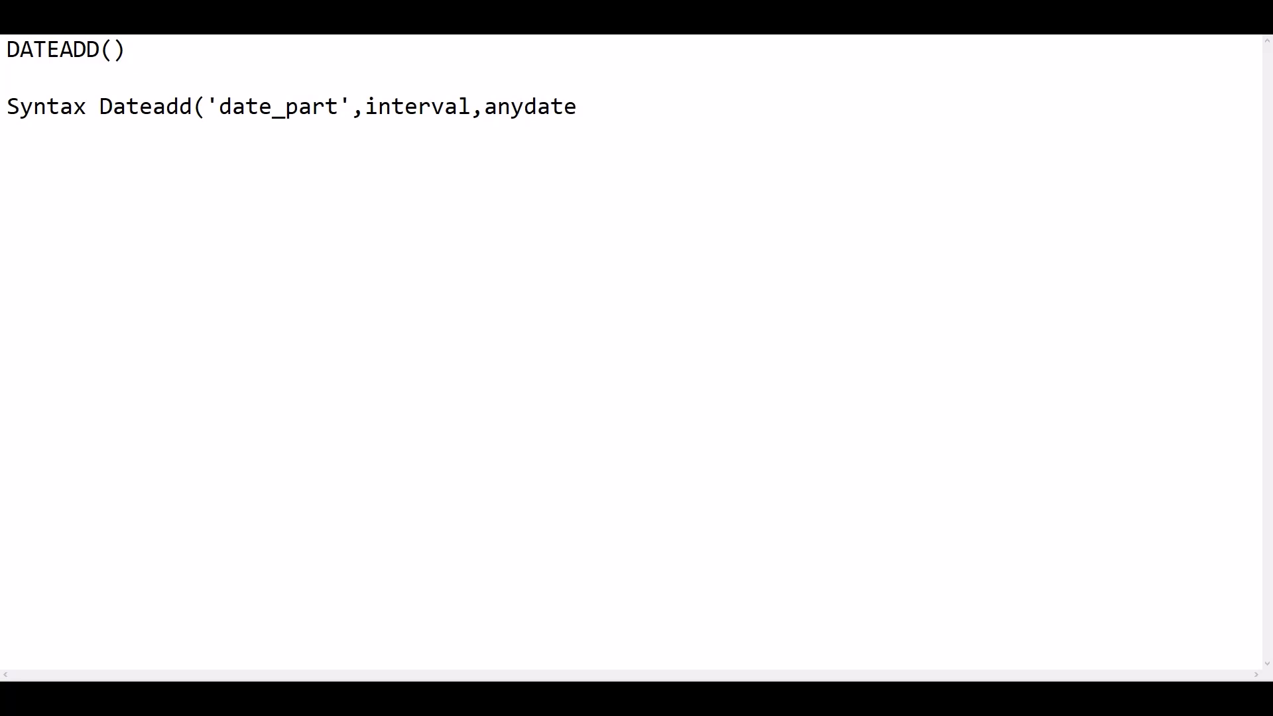
text(field))
key(Return)
Add the note eg date_part can be 'year','month','weekday' etc.. on its own line
text(eg d)
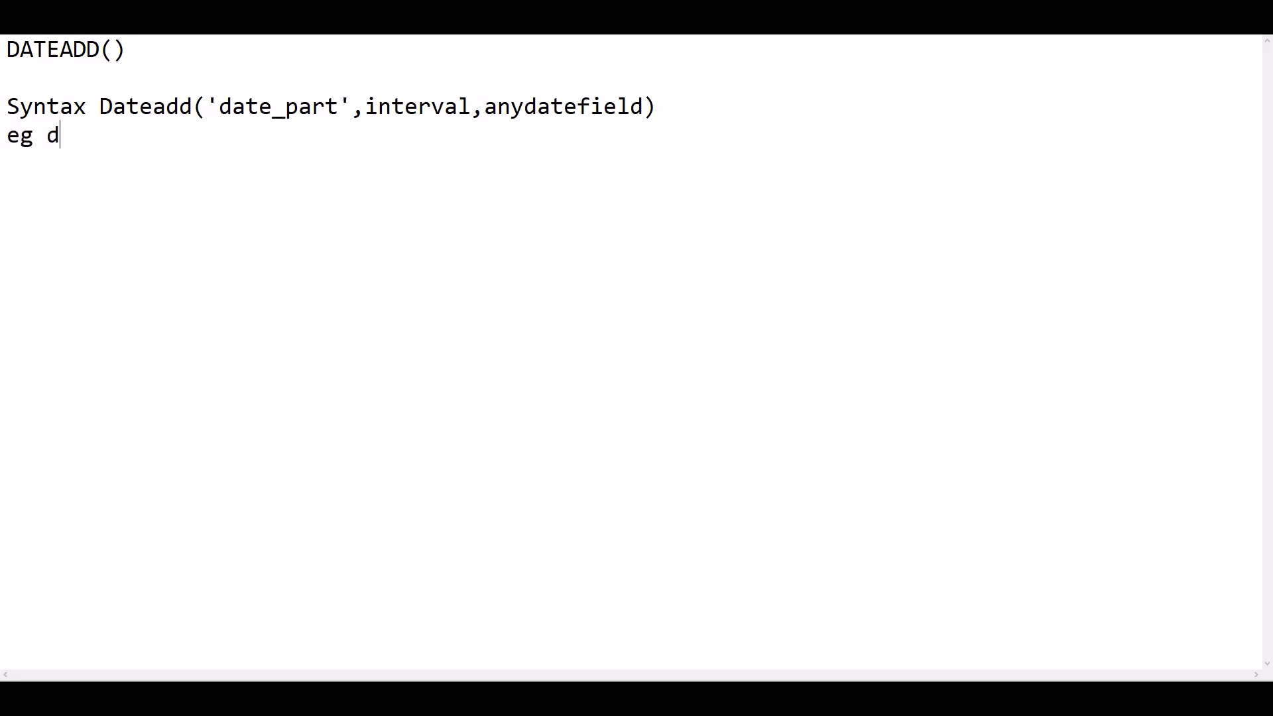
text(ate_ar)
key(BackSpace)
key(BackSpace)
text(part can)
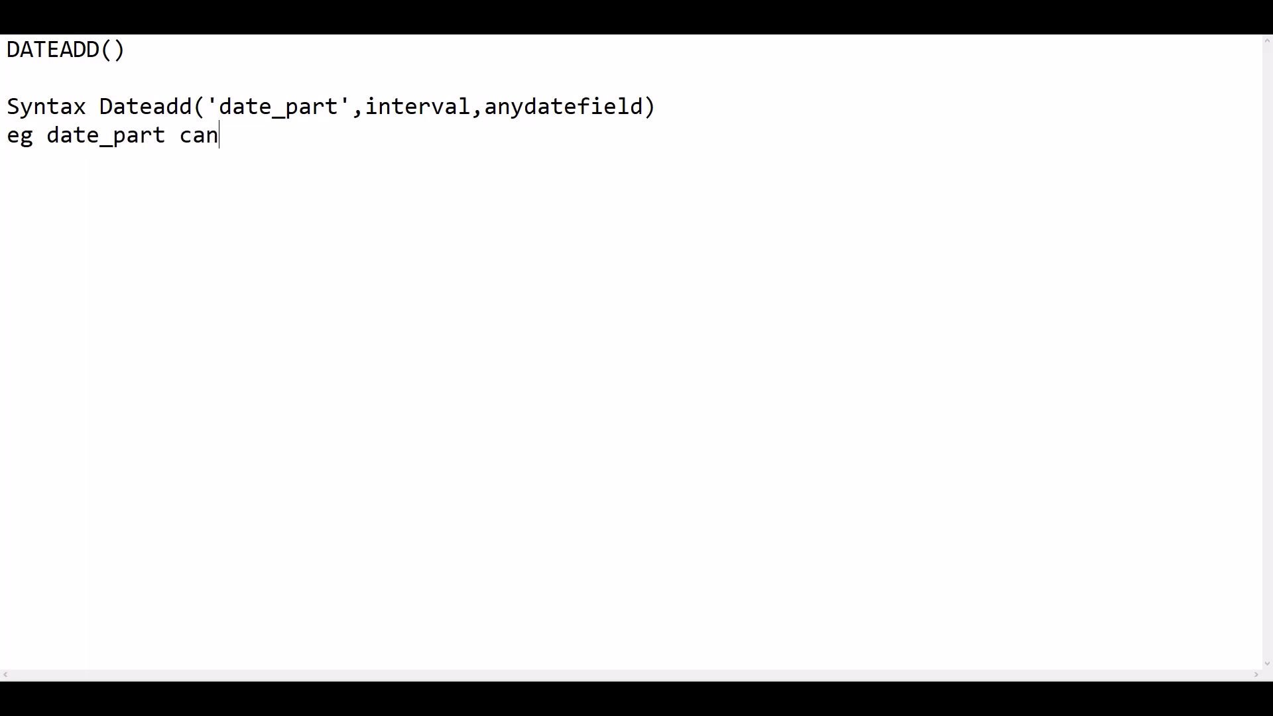
text( be '')
text(year)
key(Right)
text(,'')
key(Left)
text(month')
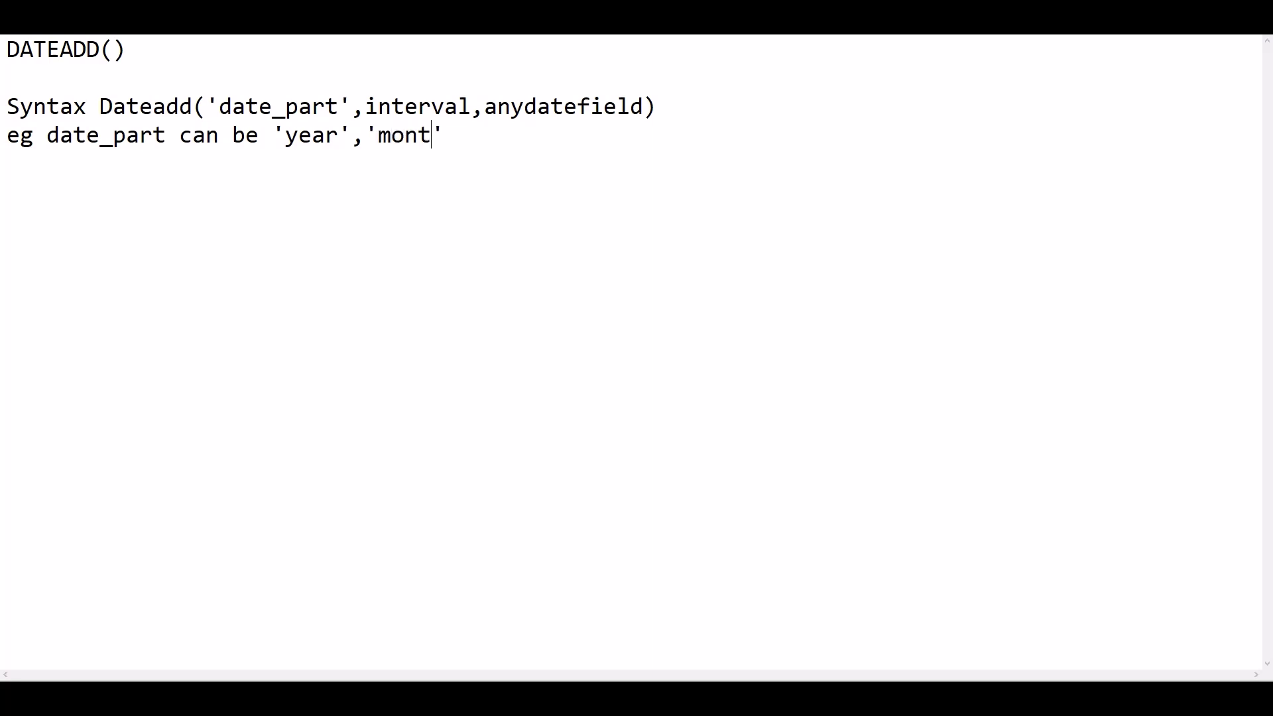
text(,'week')
key(Left)
text(weekday' )
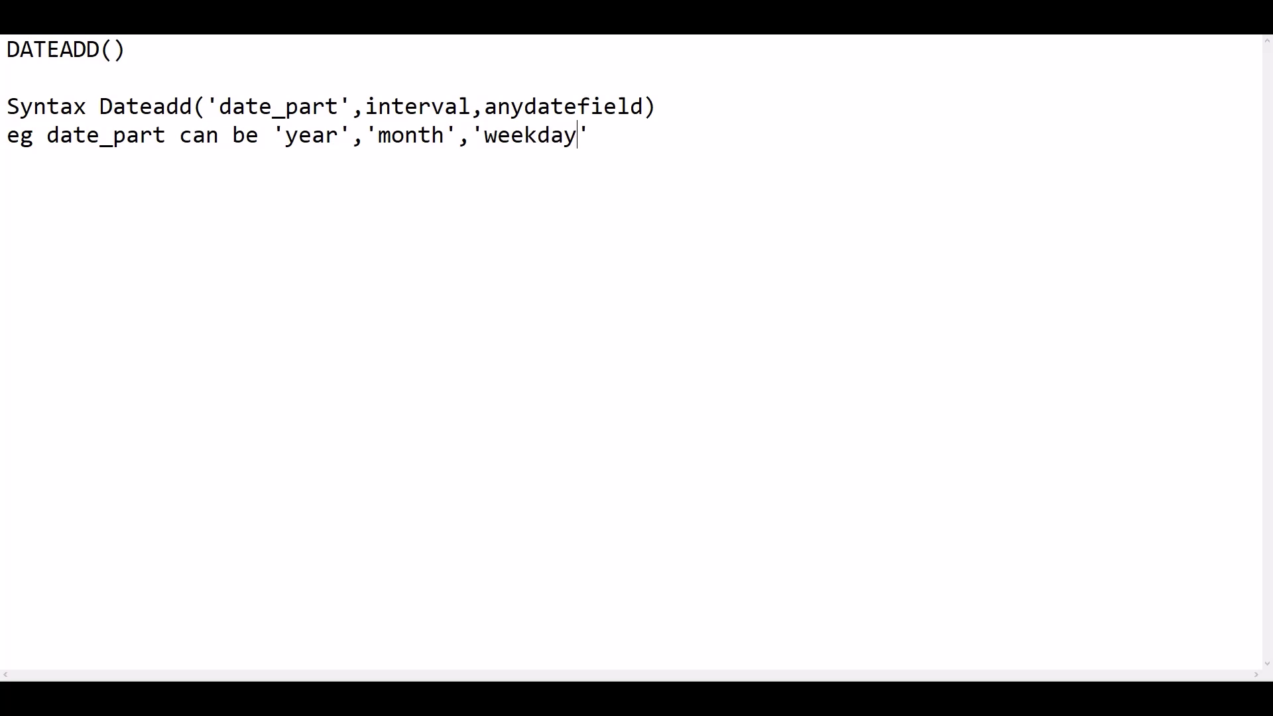
text(etc..)
key(Return)
key(Return)
Add the example line dateadd('month',1,2020-3-28) -> 2020-4-28
text(dateadd)
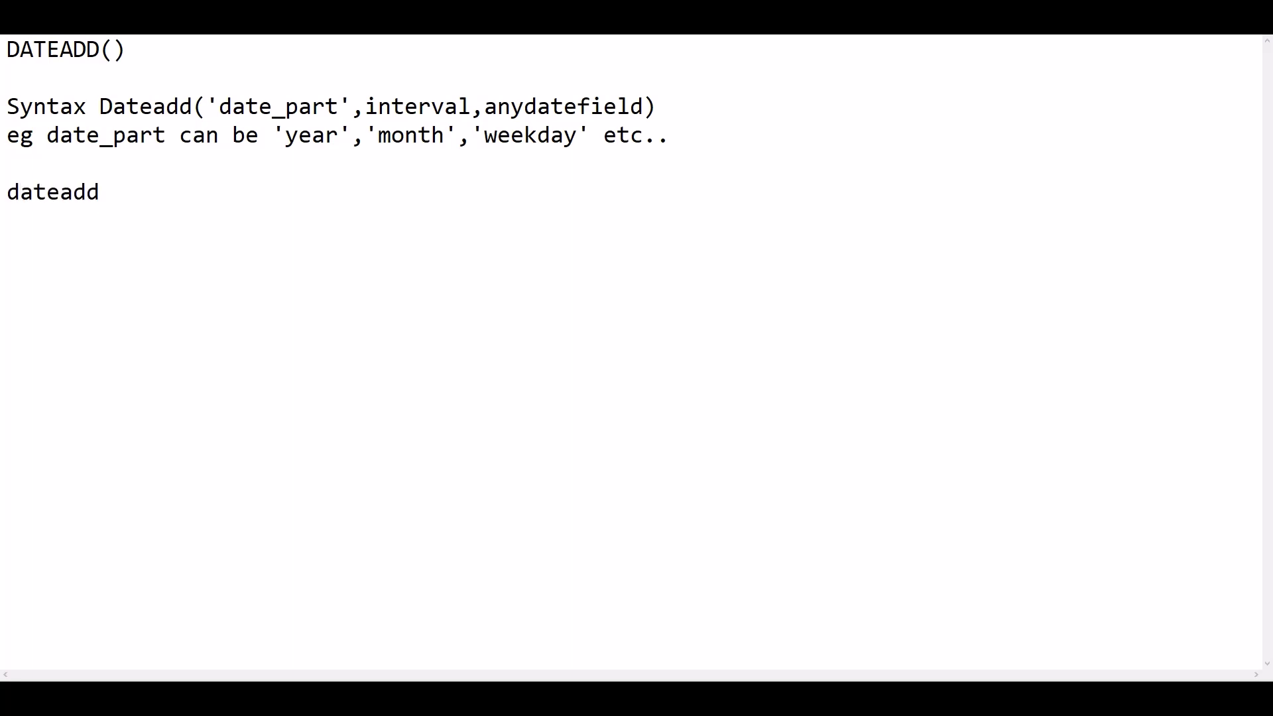
text(()
text('month')
key(Left)
text(month)
key(Right)
text(,1,)
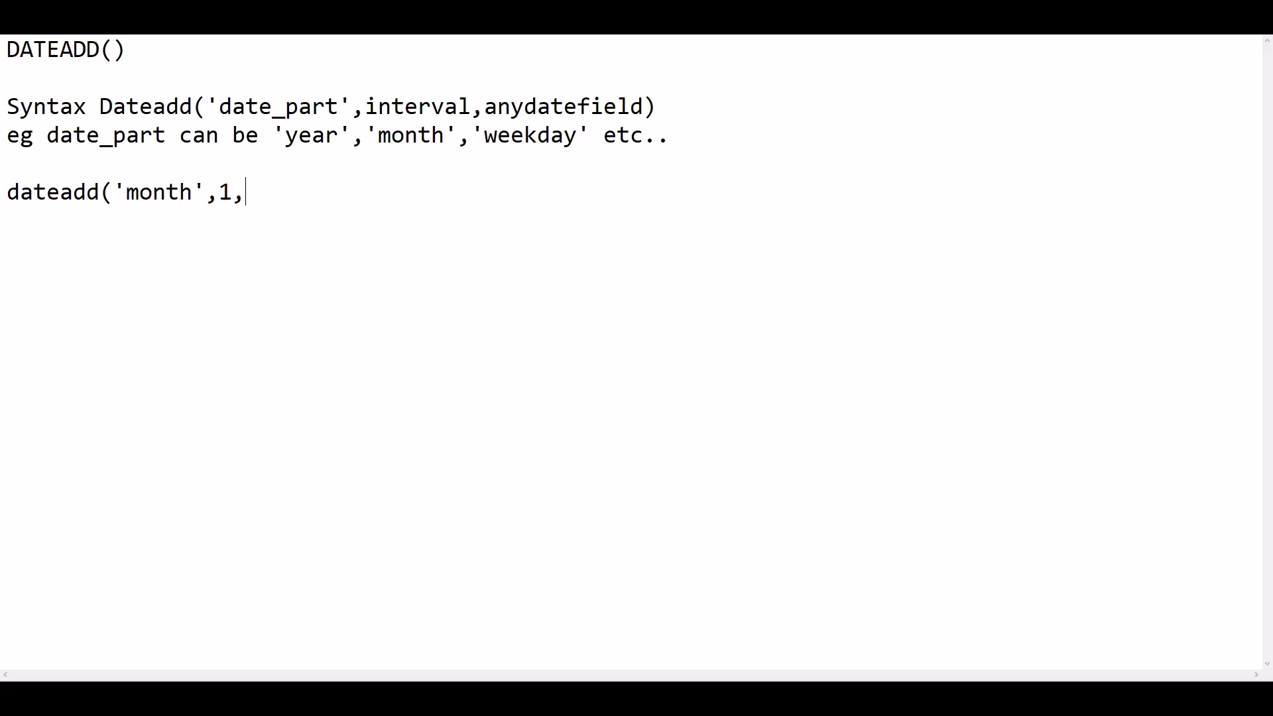
text(2020-3-28)
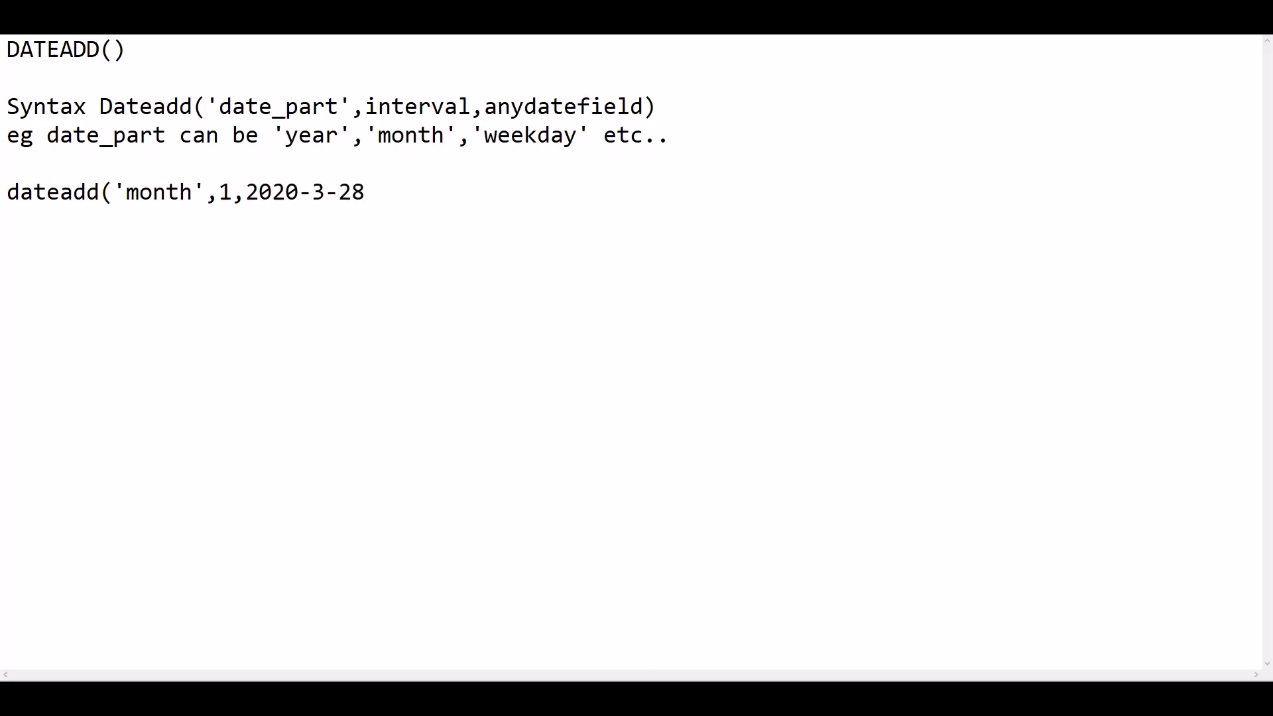
text() -> 2020-4-)
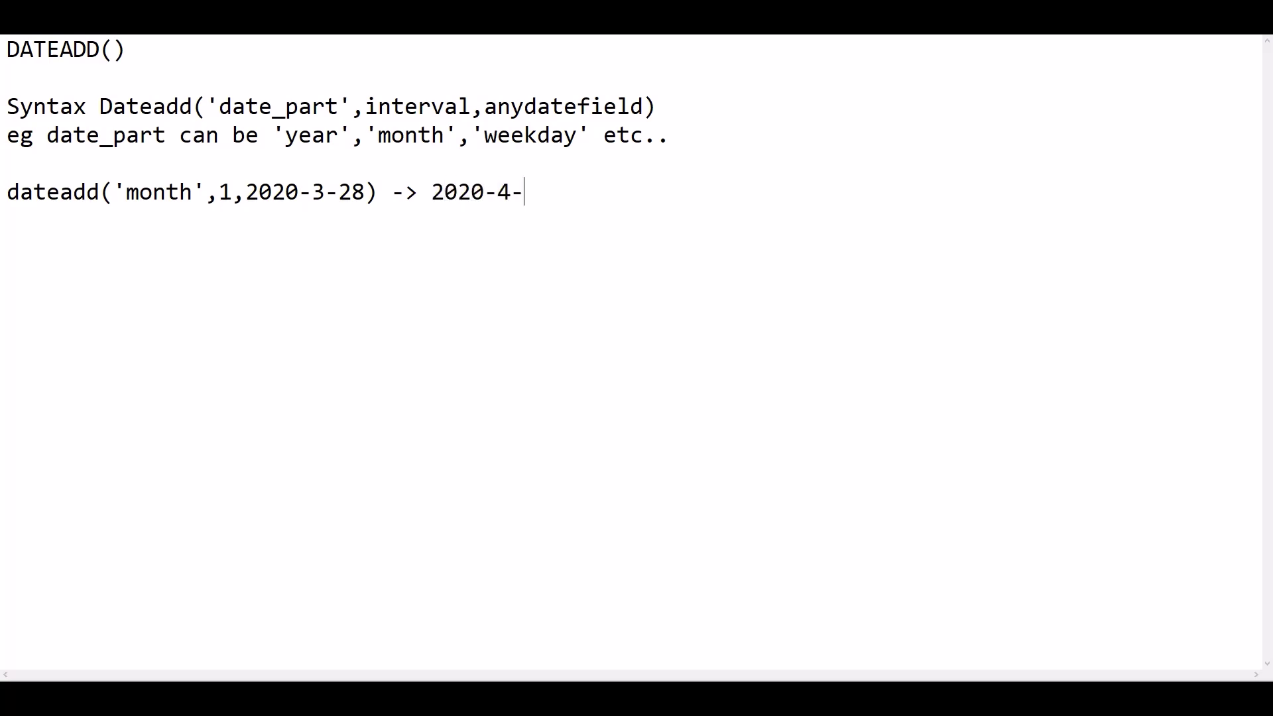
text(28)
key(Return)
Add the example line dateadd('month',-1,2020-3-28) ->2020-3-28
text(dateadd)
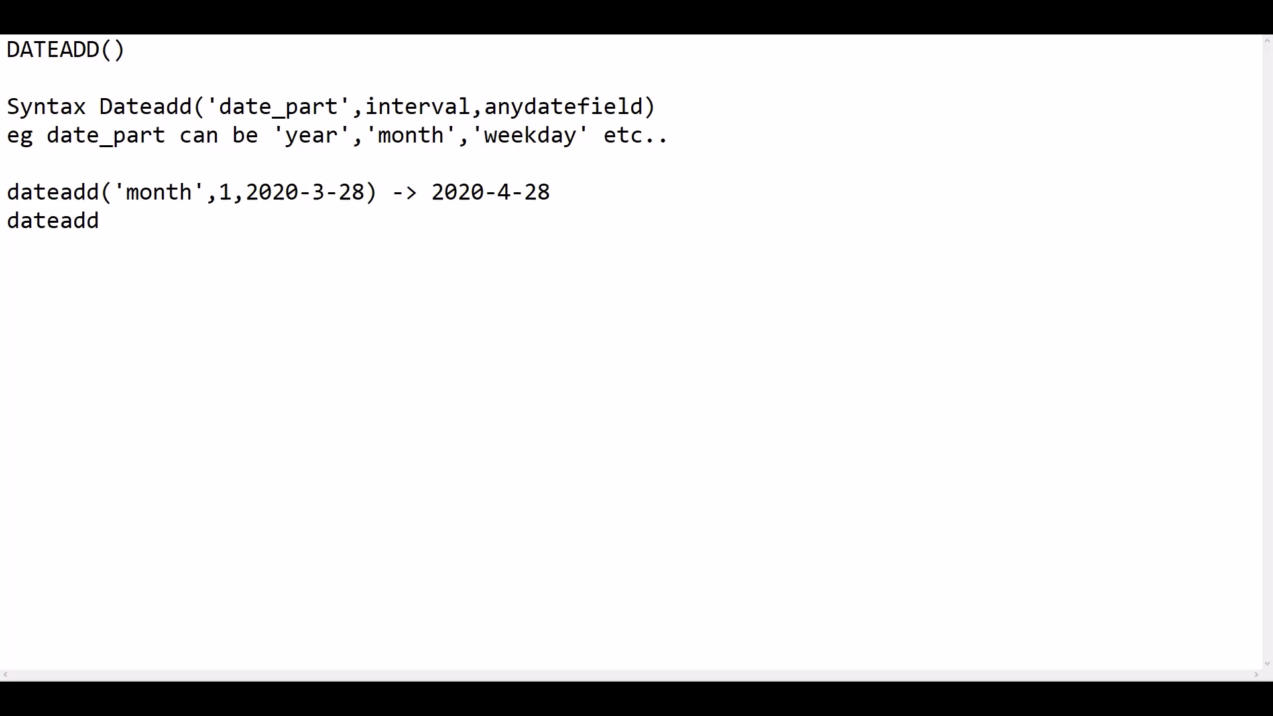
text(('')
click(126, 220)
text(month,-1,)
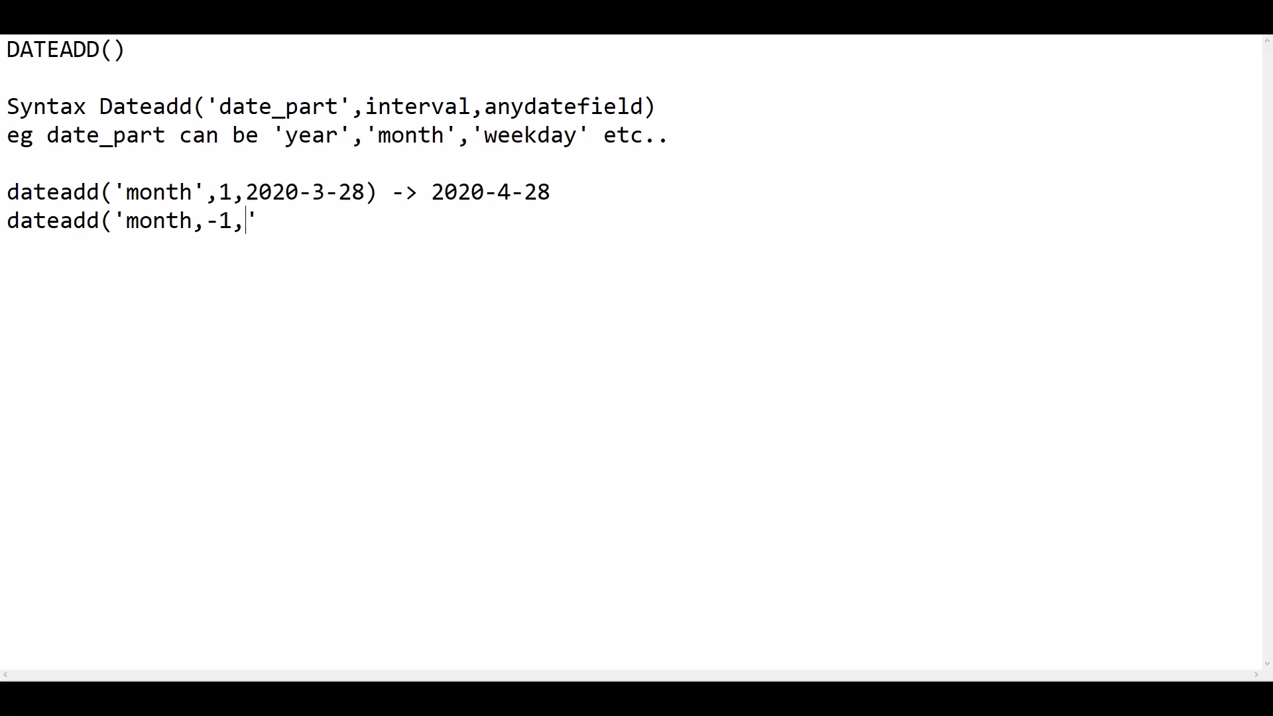
text(2020-3-28)
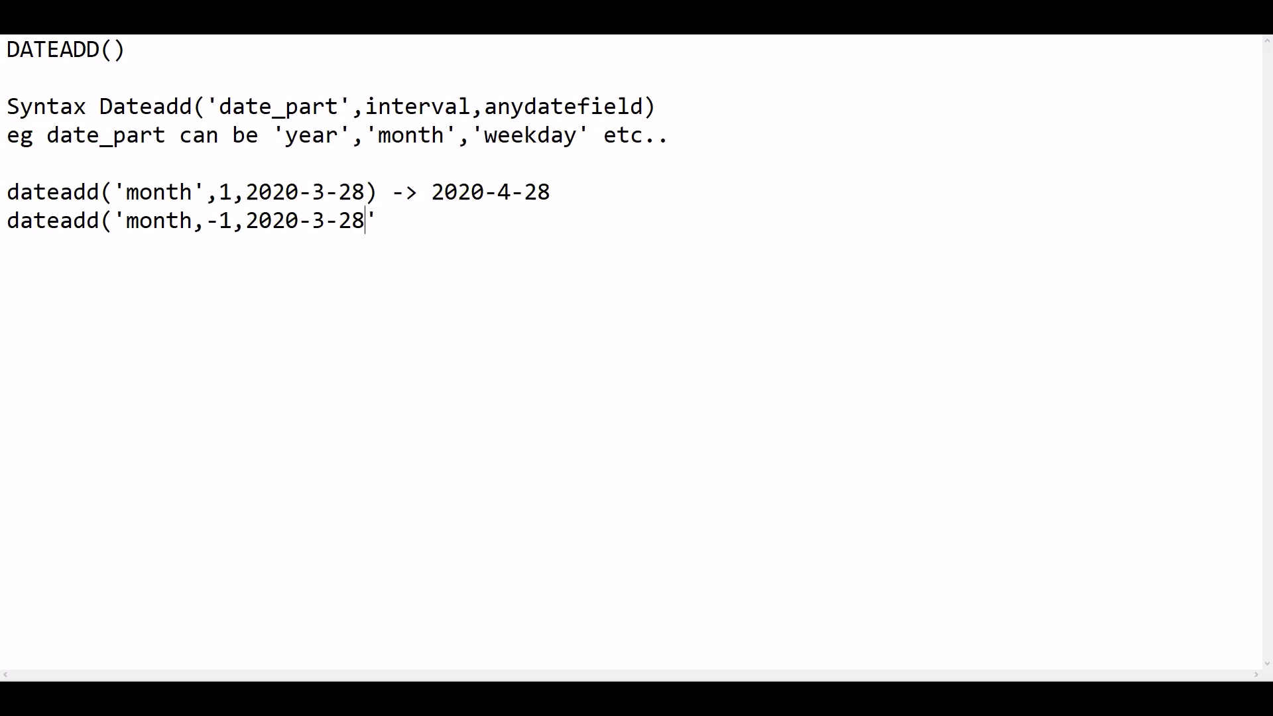
key(BackSpace)
text())
key(Left)
key(Left)
key(Left)
key(Left)
key(Left)
key(Left)
text(')
key(Right)
key(Right)
key(Right)
key(Right)
key(Right)
key(Right)
key(Right)
key(Right)
key(Right)
key(Right)
key(Right)
key(Right)
key(Right)
key(Right)
key(Right)
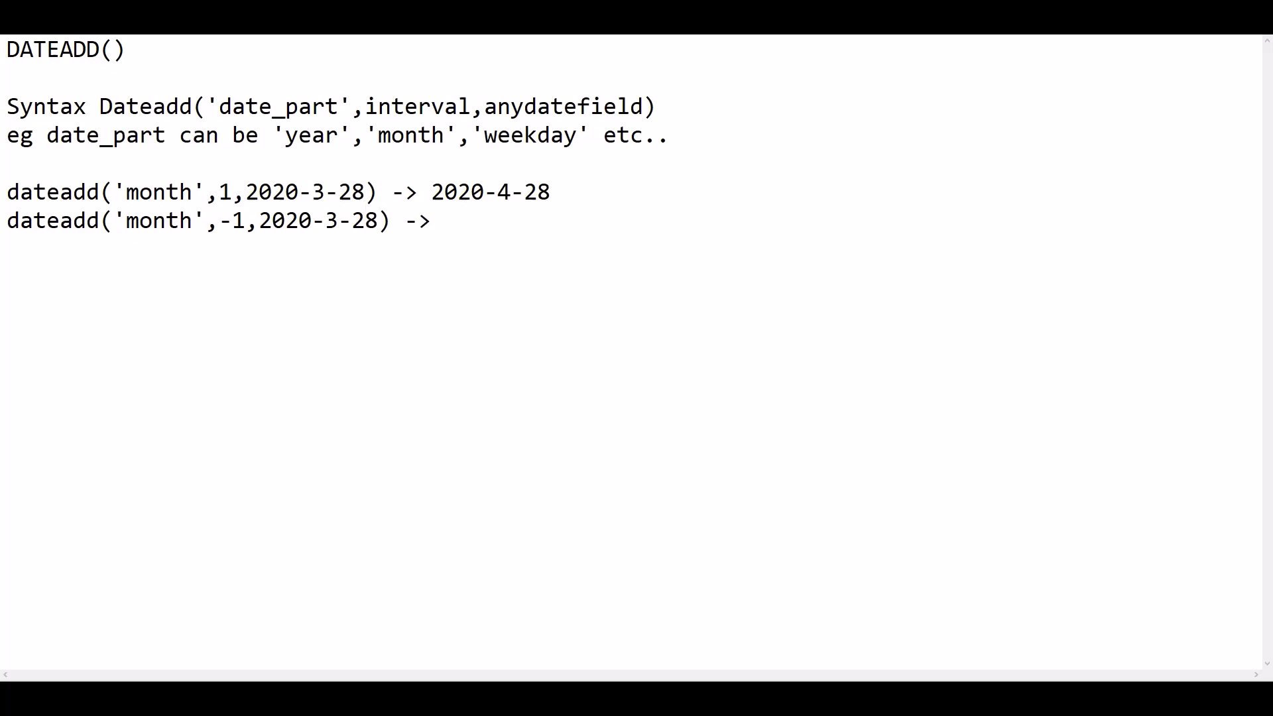
text(->2020-3-28)
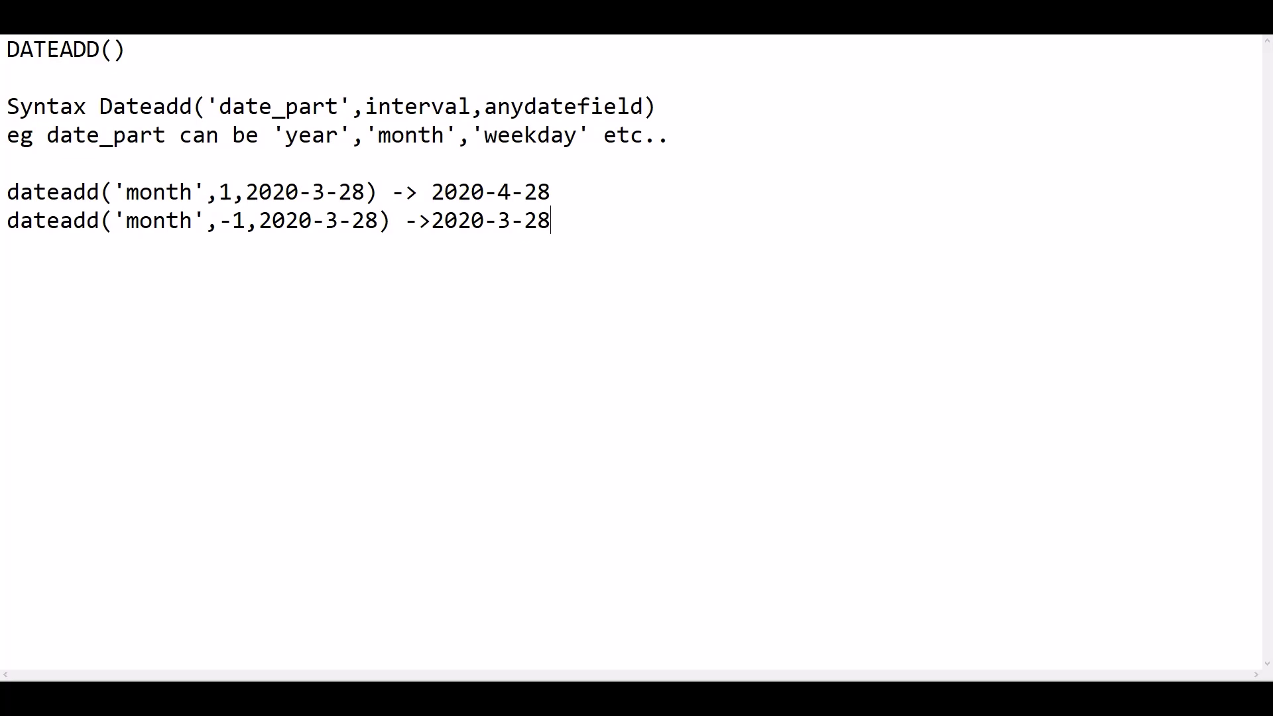
Wrap the date in the first example as #2020-3-28#
key(Left)
key(Left)
key(Left)
key(Left)
key(Left)
key(Left)
key(Left)
key(Left)
key(Left)
key(Left)
key(Left)
key(Left)
key(Left)
key(Left)
key(Left)
key(Left)
key(Left)
key(Left)
key(Up)
key(Left)
key(Left)
key(Left)
key(Left)
key(Right)
key(Right)
key(Right)
key(Right)
key(Right)
key(Right)
key(Right)
key(Right)
key(Right)
key(Right)
key(Right)
key(Right)
key(Right)
key(Down)
key(Home)
key(Right)
text(#)
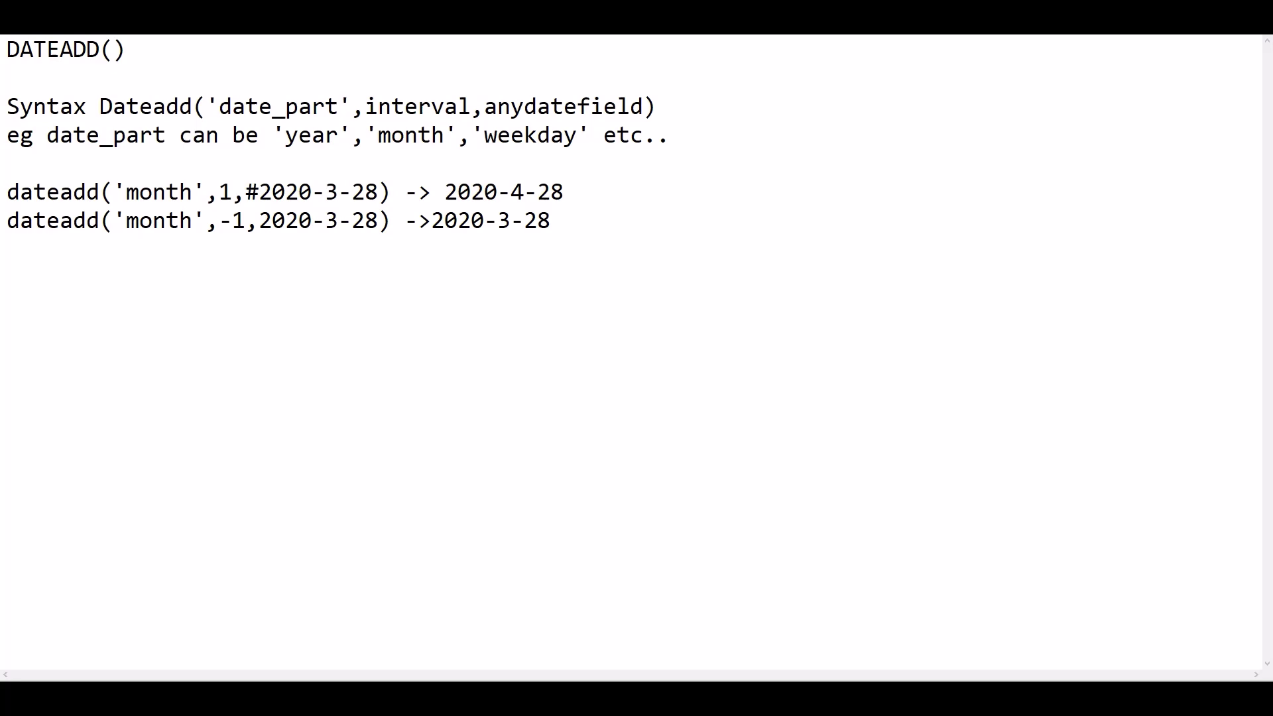
click(379, 192)
text(#)
Wrap the date in the minus-one-month example as #2020-3-28#
drag(232, 220, 312, 221)
click(272, 220)
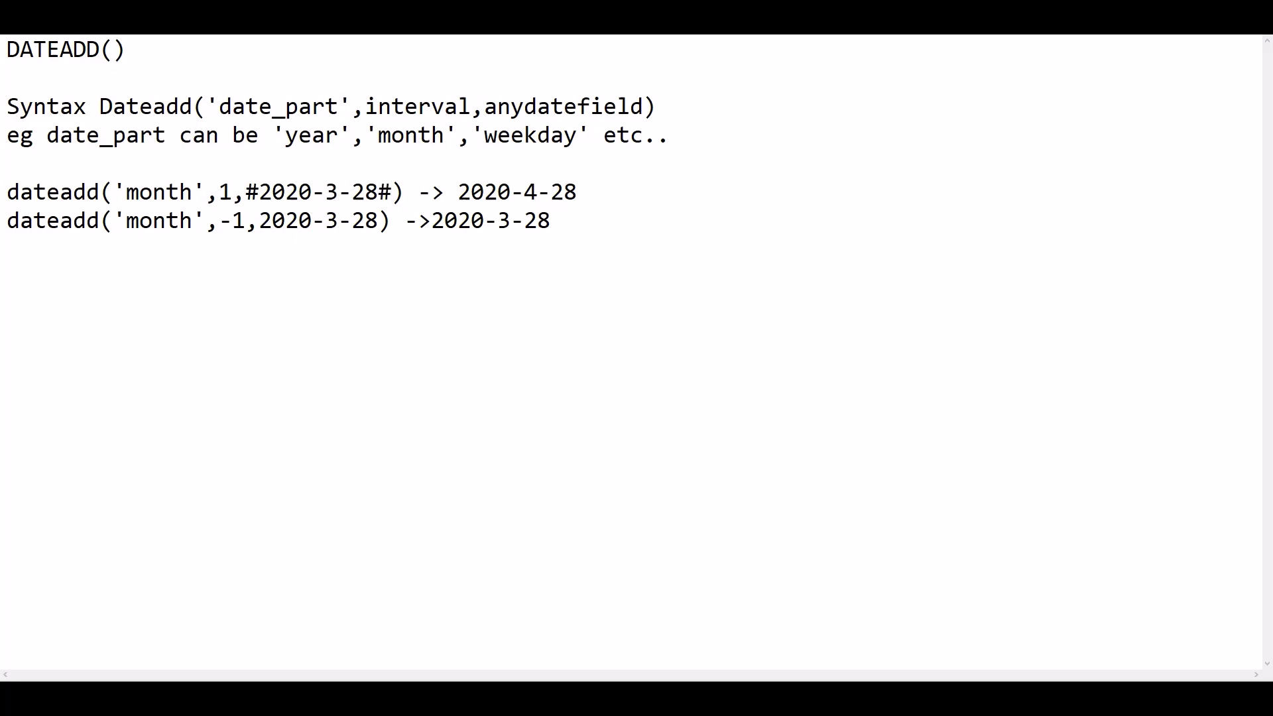
text(#)
key(BackSpace)
click(259, 221)
text(#)
key(Right)
key(Right)
key(Right)
key(Right)
key(Right)
key(Right)
key(Right)
key(Right)
key(Right)
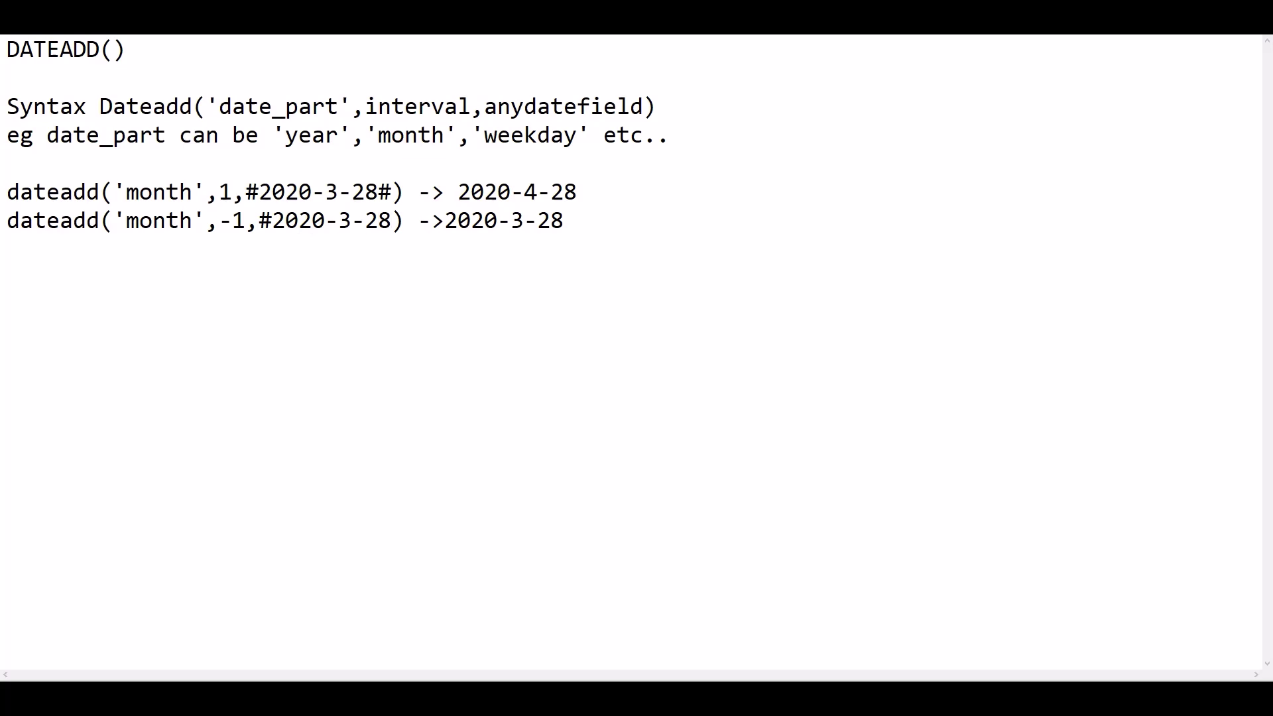
text(#)
key(Right)
click(564, 220)
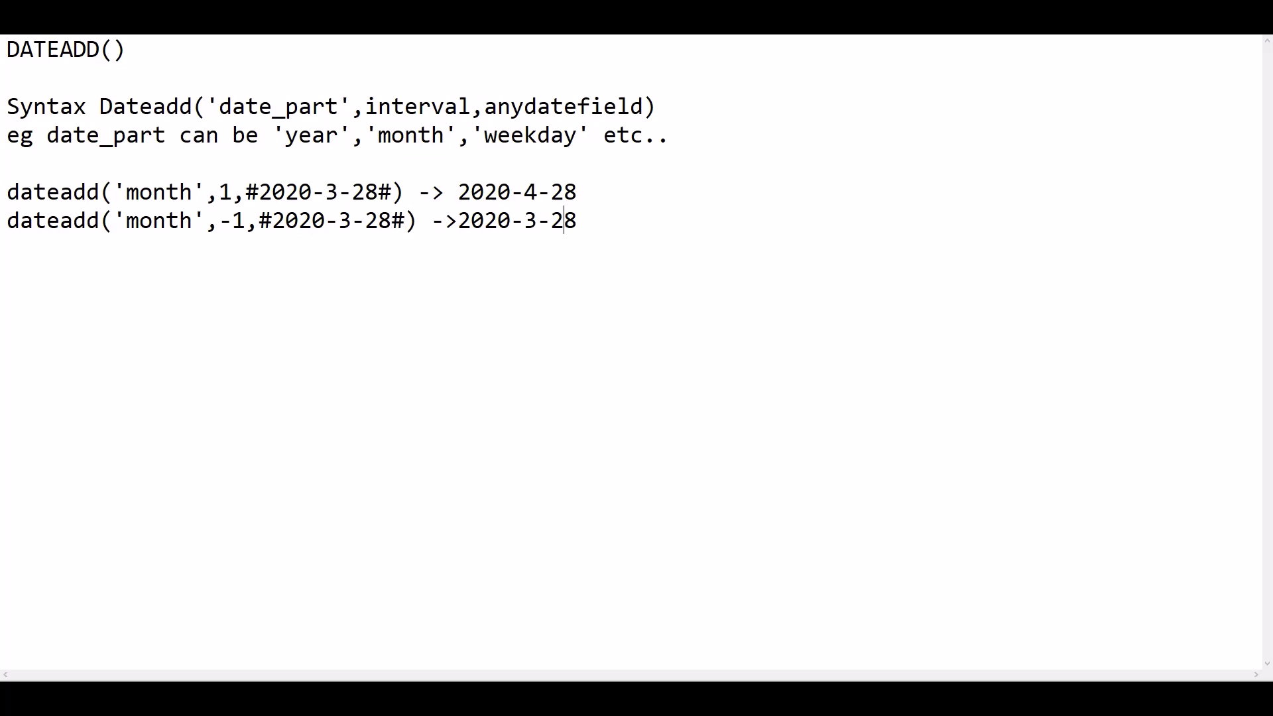
click(578, 220)
Add a scenario line 'today is 4th may 2020 , required date :' below the examples
key(Return)
key(Return)
text(today is 4th may )
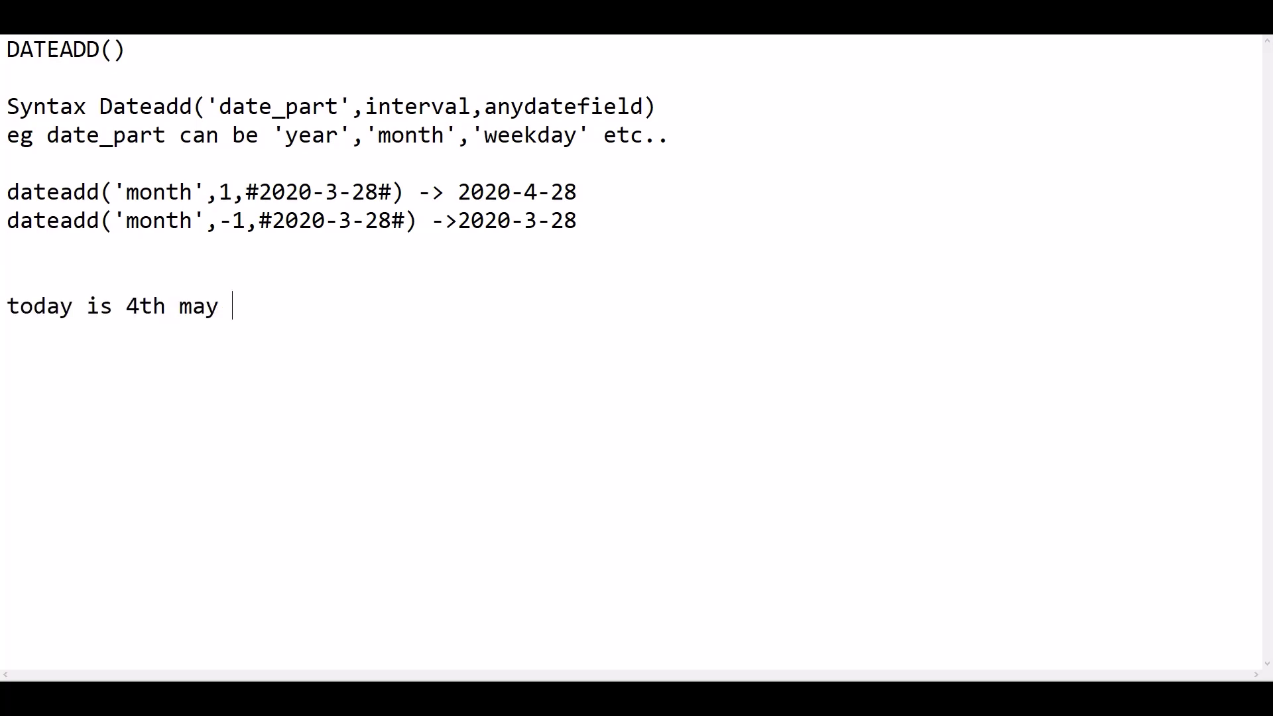
text(2020 , )
text(re)
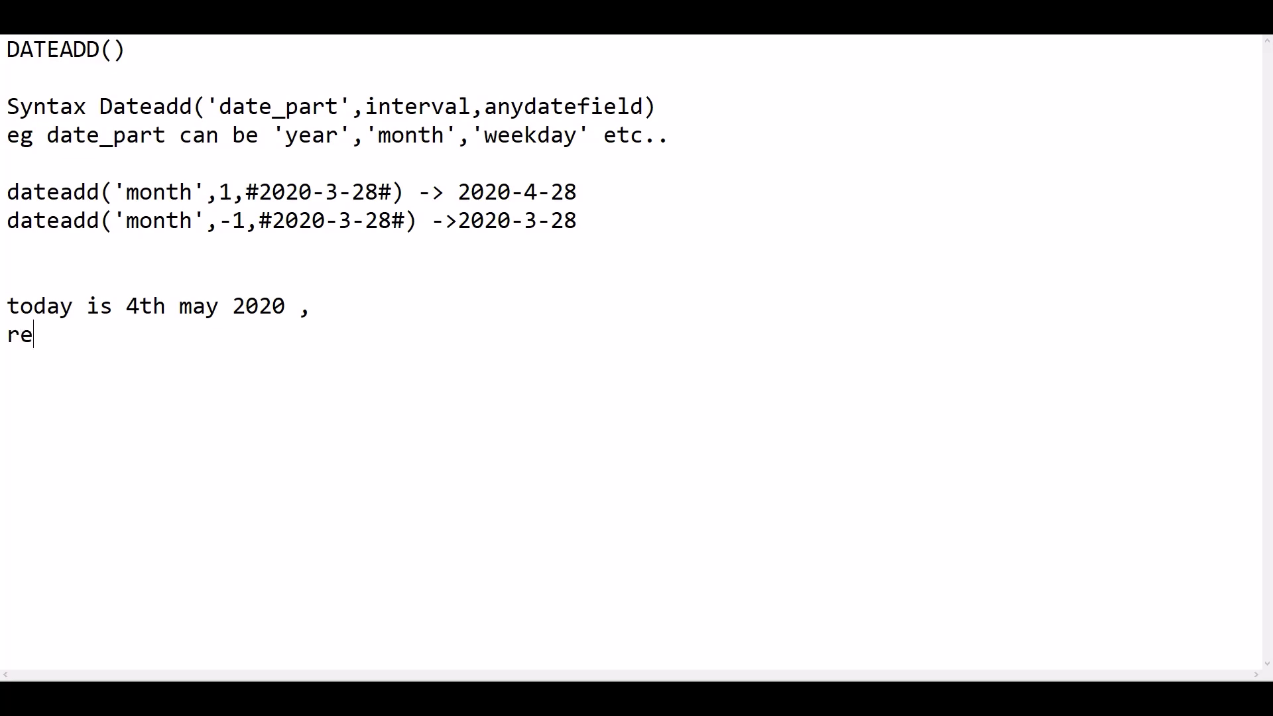
text(g)
key(BackSpace)
text(quired date )
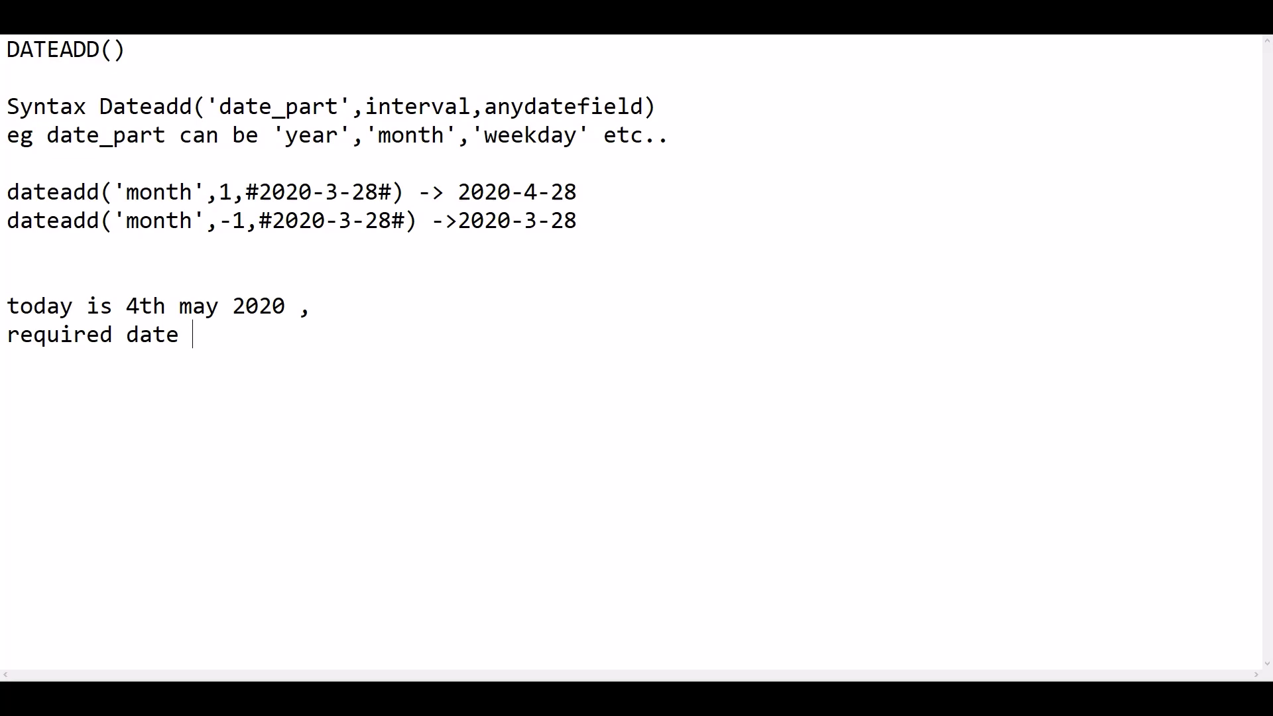
text(:)
Replace the 'required date' text with 'Need sales data on 4th may 2019', then switch to Tableau
key(BackSpace)
key(BackSpace)
key(BackSpace)
key(BackSpace)
key(BackSpace)
key(BackSpace)
key(BackSpace)
key(BackSpace)
key(BackSpace)
key(BackSpace)
key(BackSpace)
key(BackSpace)
key(BackSpace)
key(BackSpace)
key(BackSpace)
key(BackSpace)
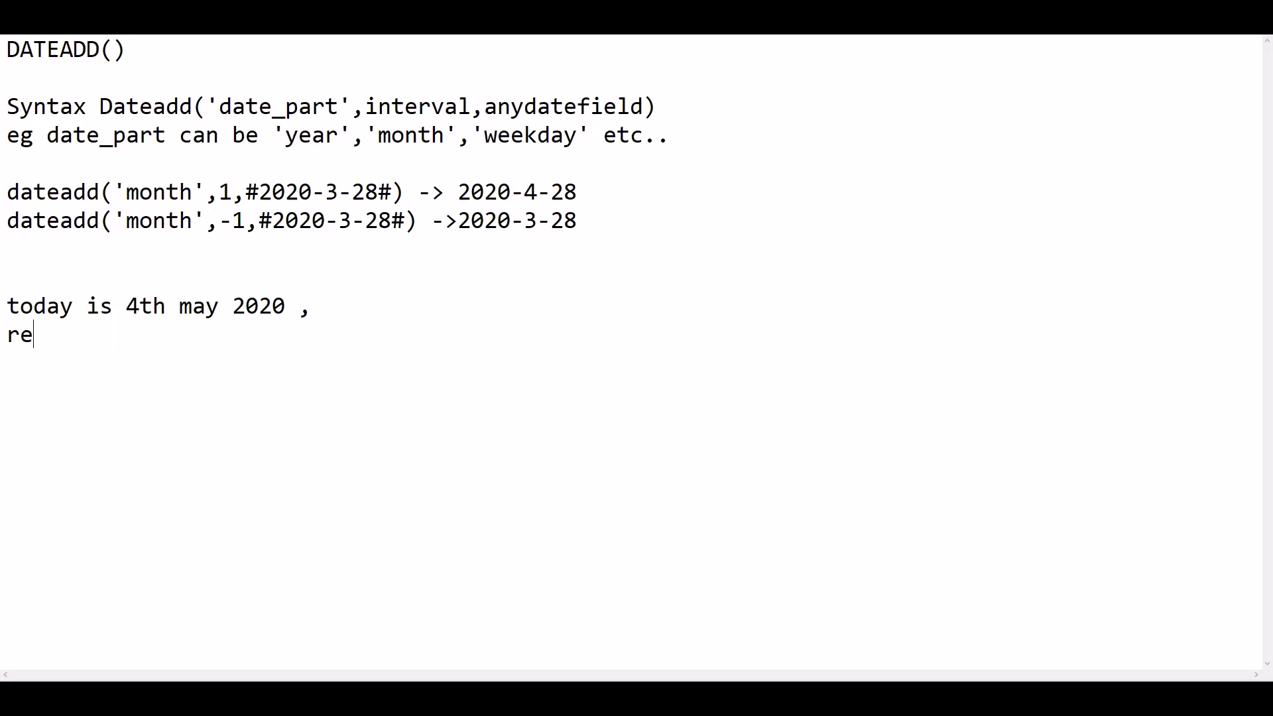
text(Need sales o)
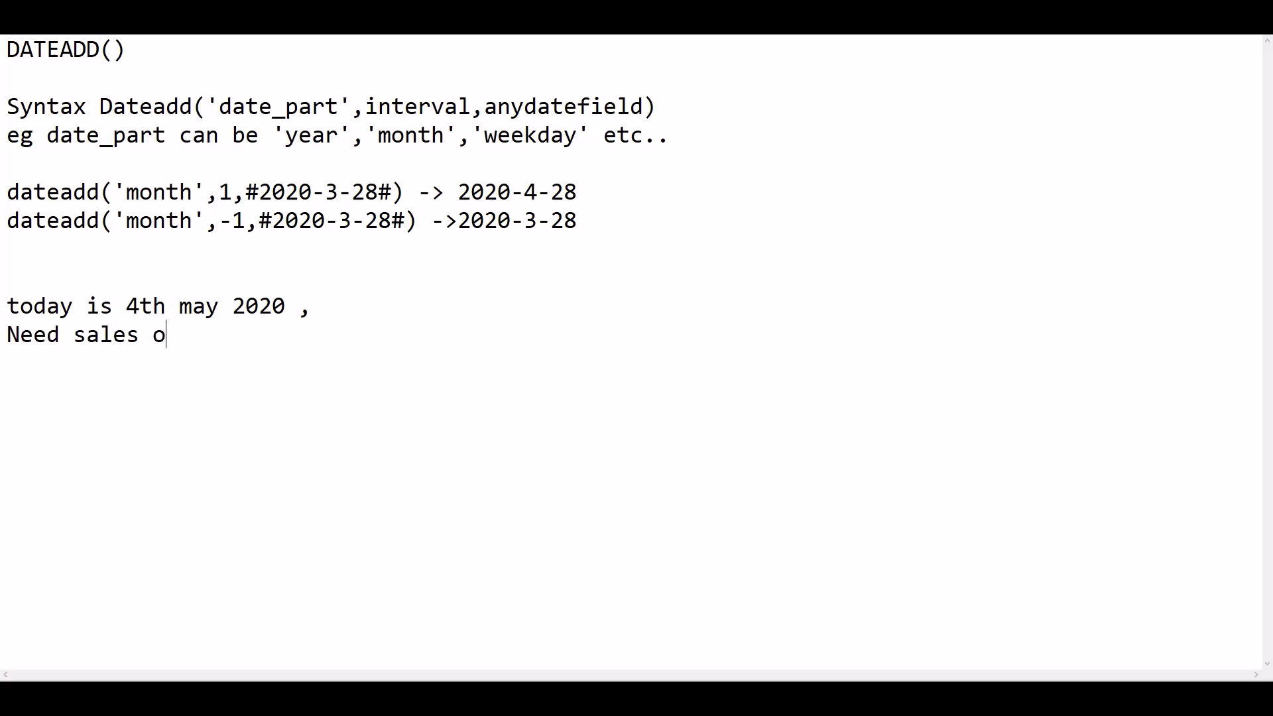
key(BackSpace)
text(data on 4th may 2019)
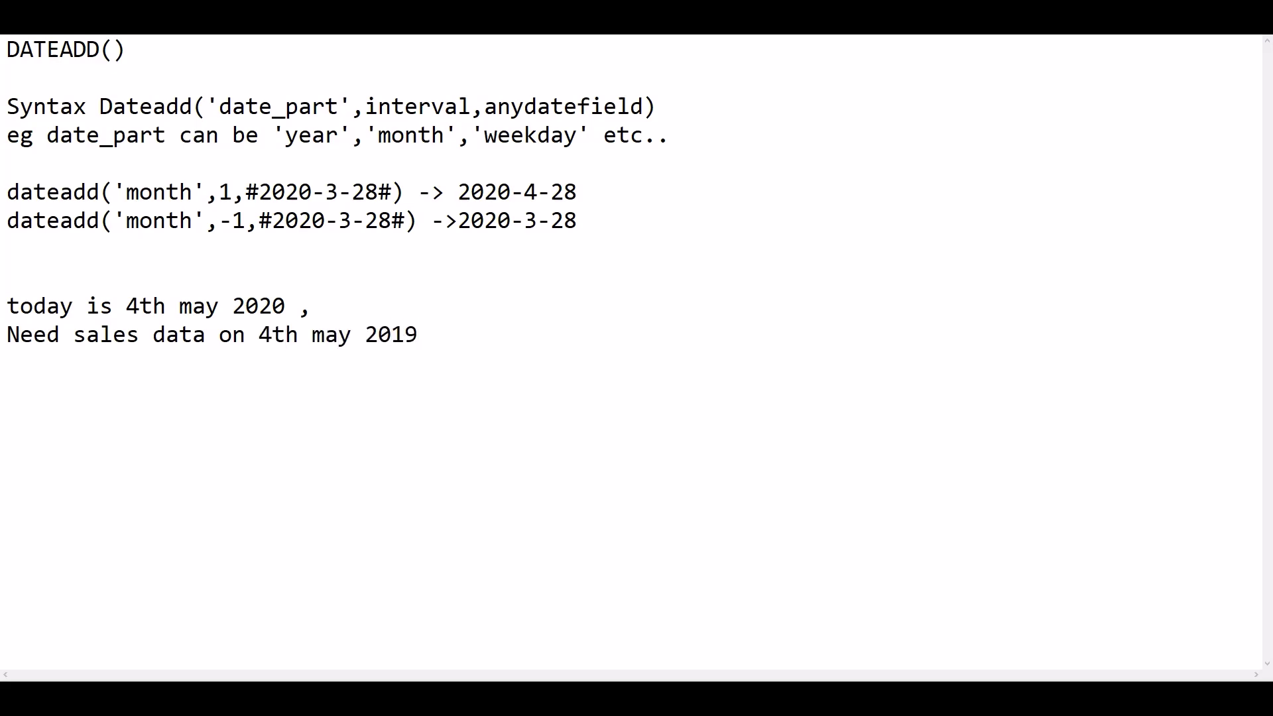
key(Return)
key(alt+Tab)
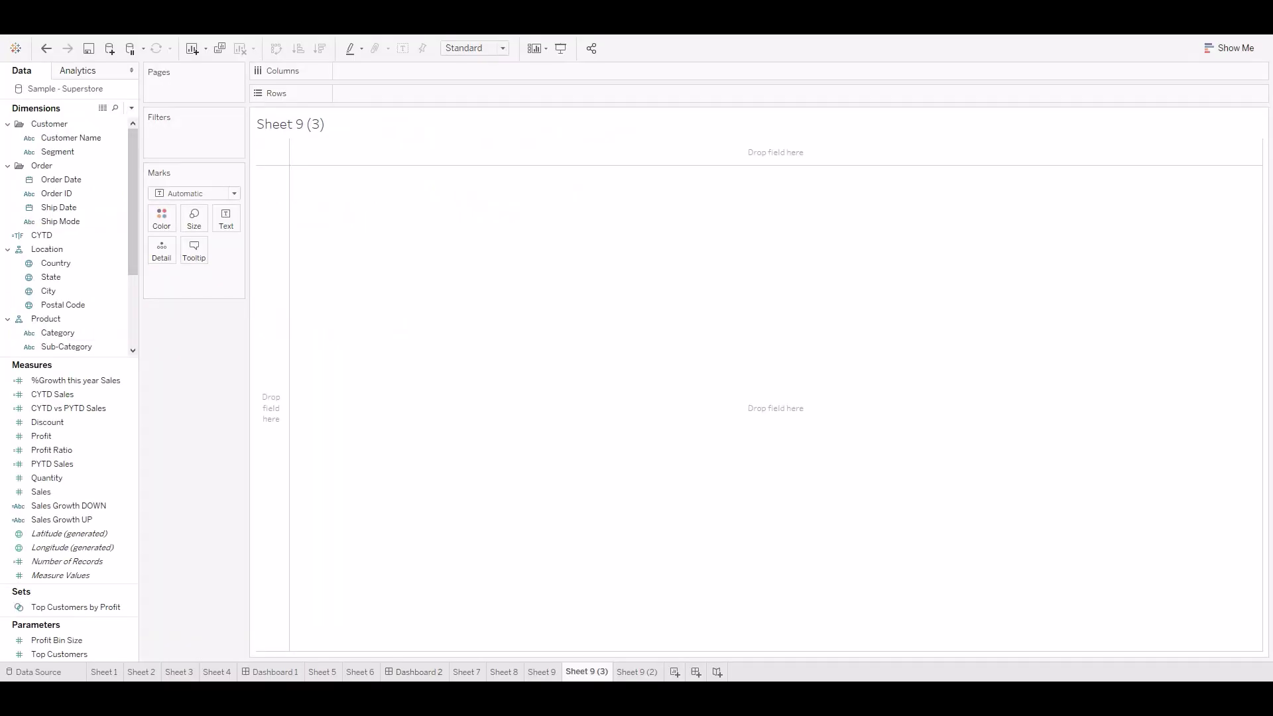
Create the calculated field 'Previous Year sales on this day' with formula DATEADD('year',-1,TODAY())
click(131, 108)
click(60, 121)
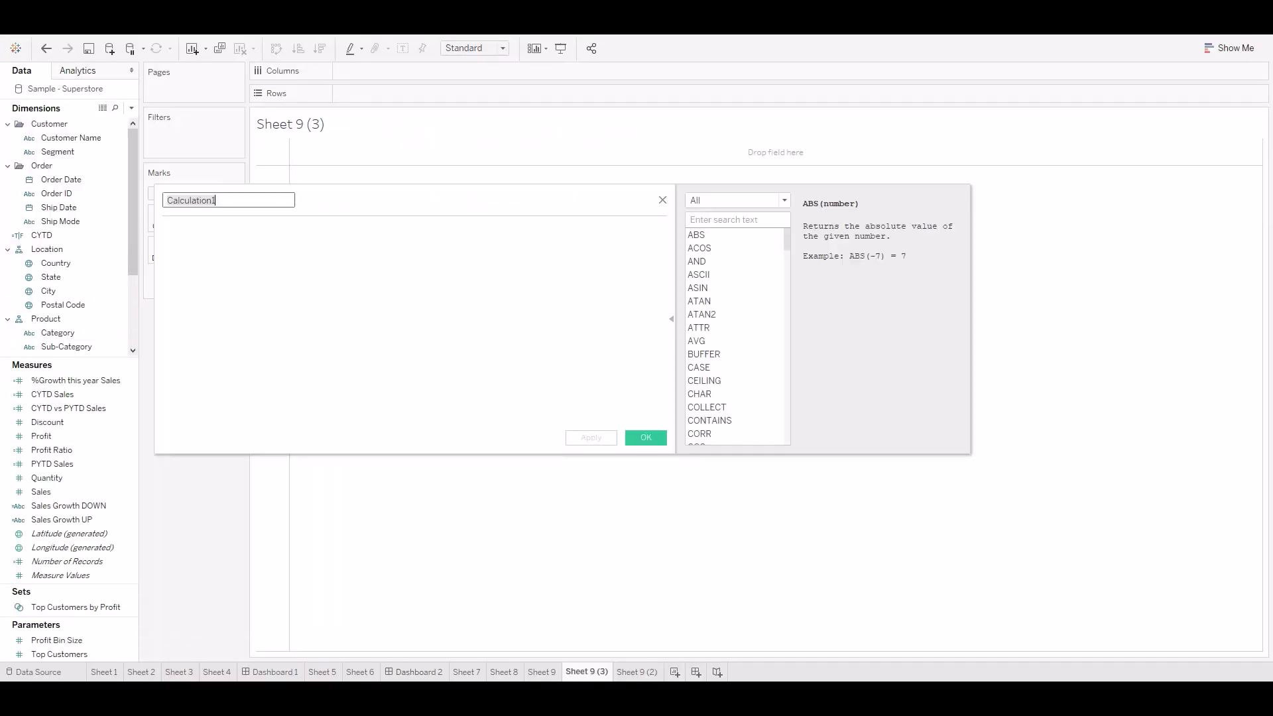
text(P)
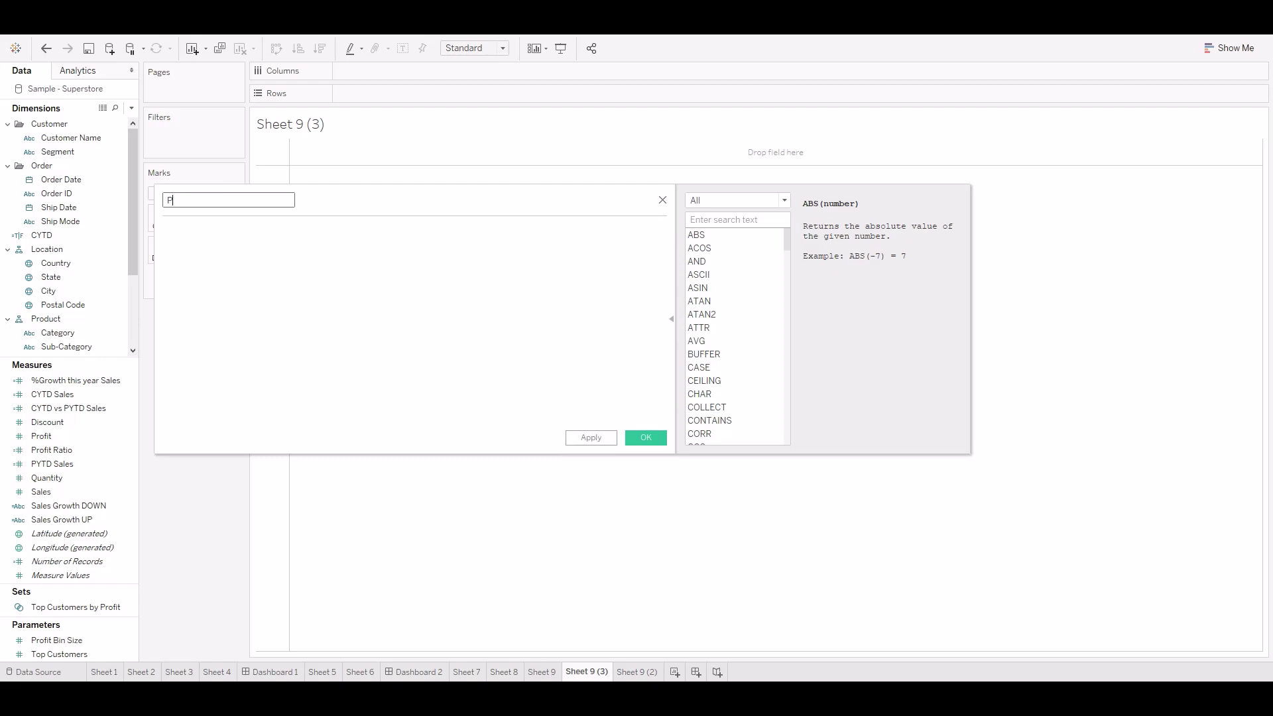
text(revious Year sales on this day)
click(164, 229)
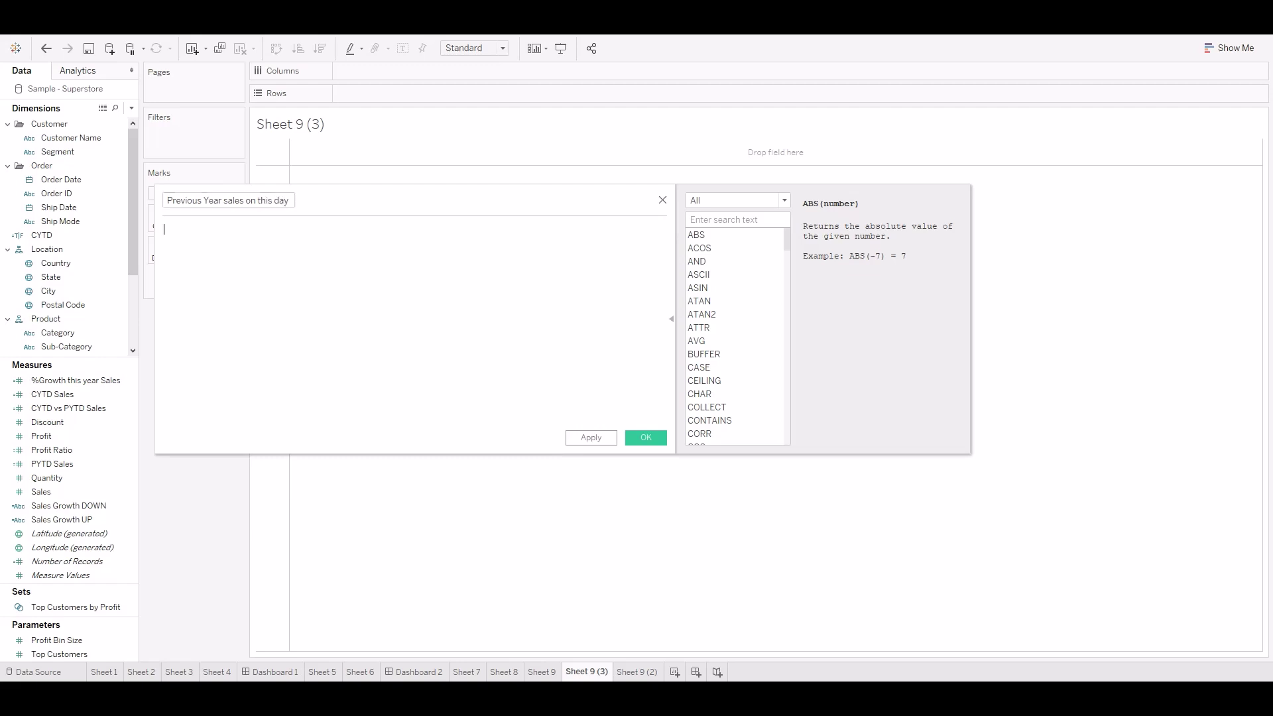
text(dateadd)
key(Return)
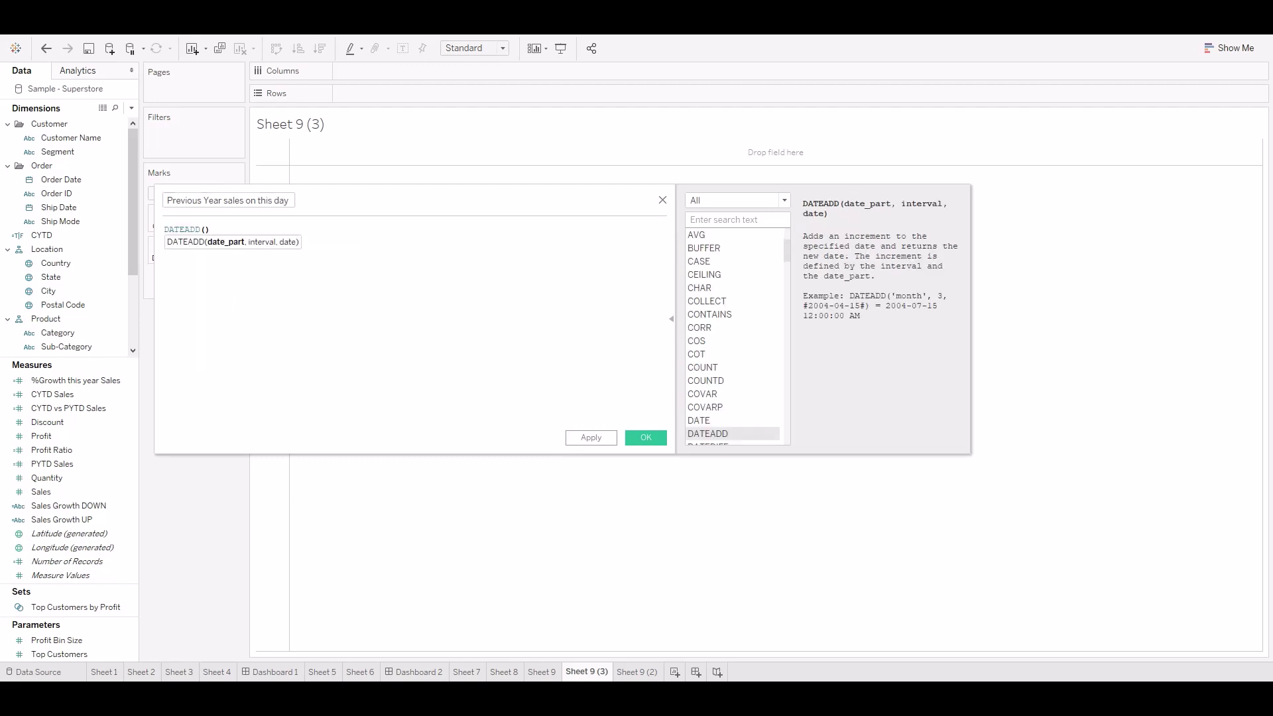
text('')
text(year)
text(,)
text(-1,2)
key(BackSpace)
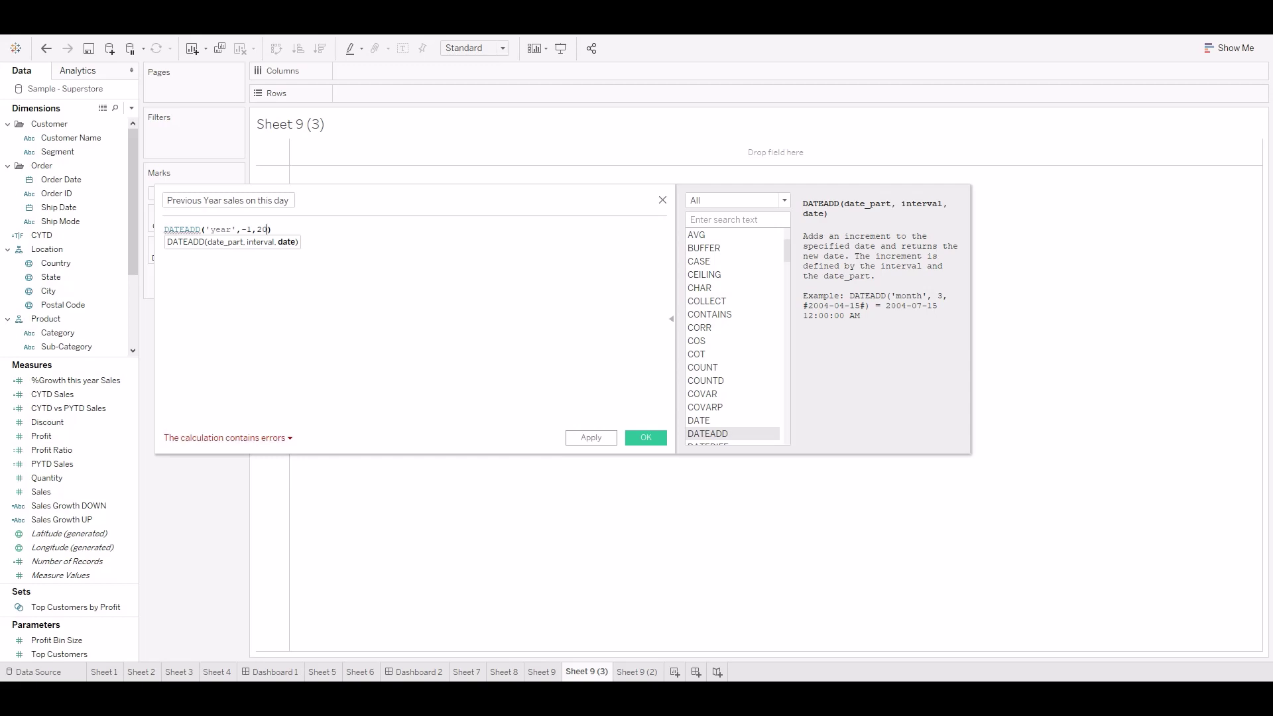
text(tod)
key(Return)
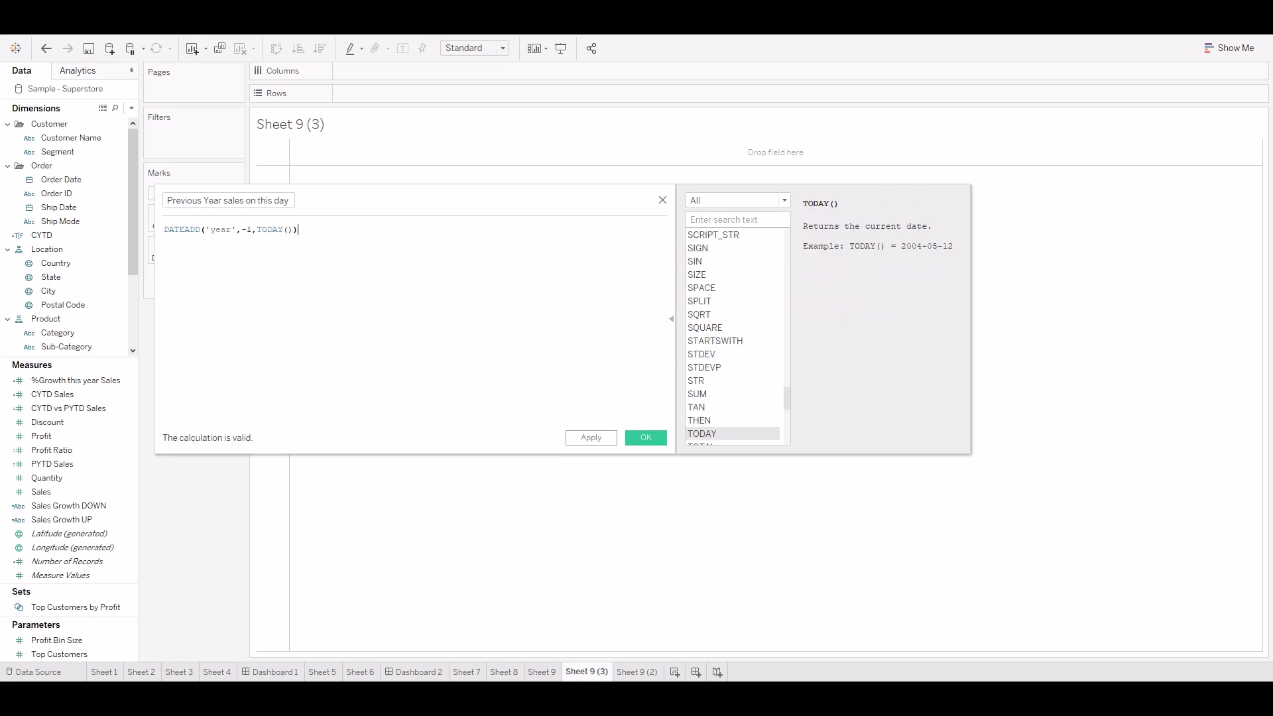
click(646, 438)
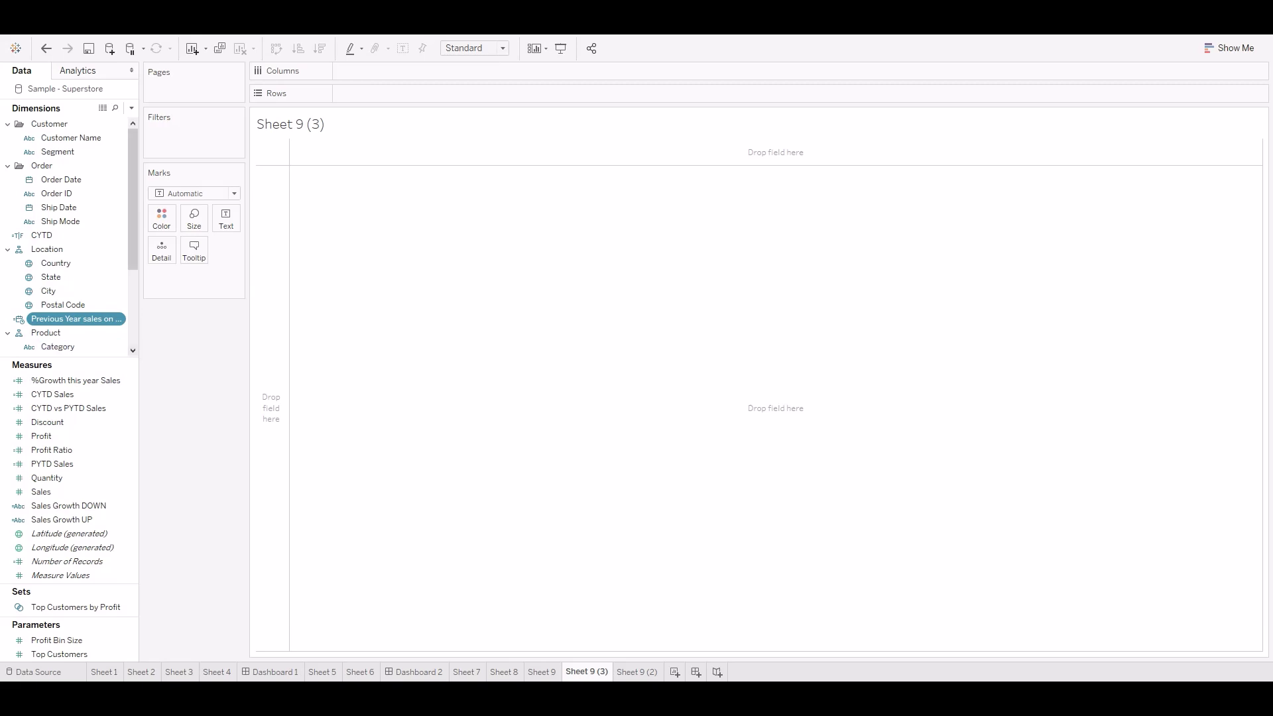
Edit the field's formula to if [Order Date]=DATEADD('year',-1,TODAY()) then [Sales] END
right_click(99, 319)
click(132, 388)
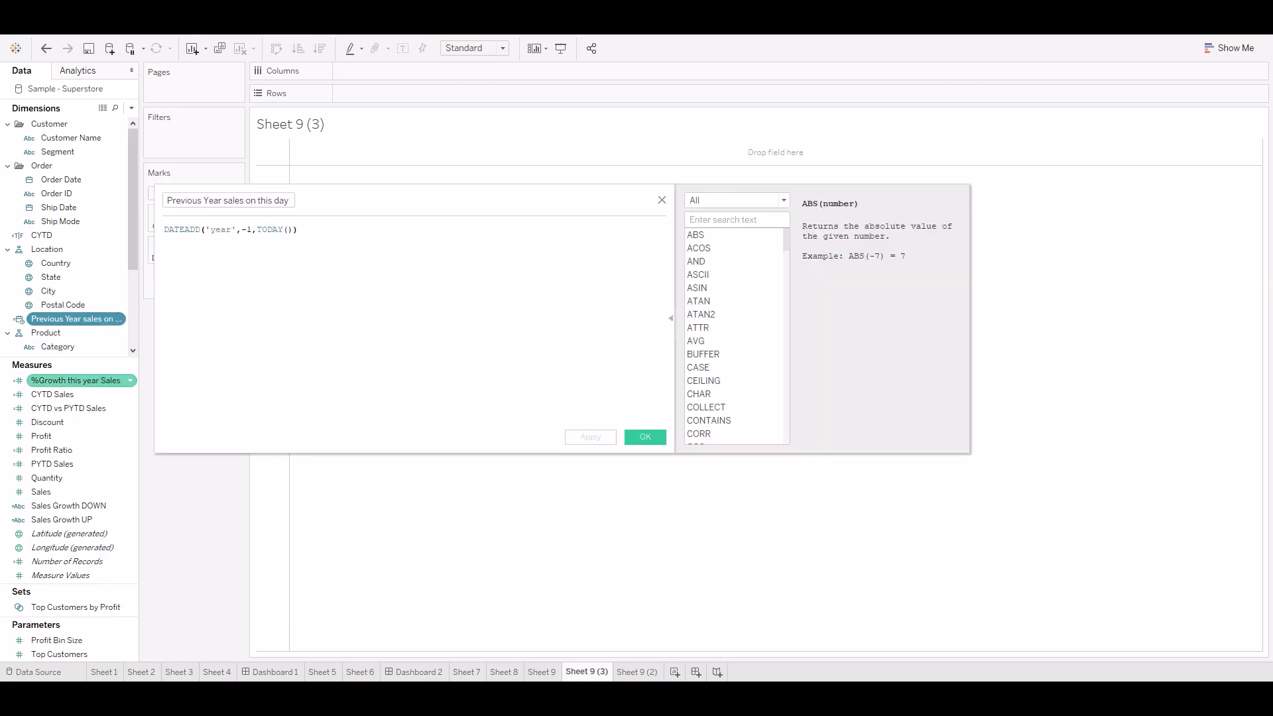
click(190, 229)
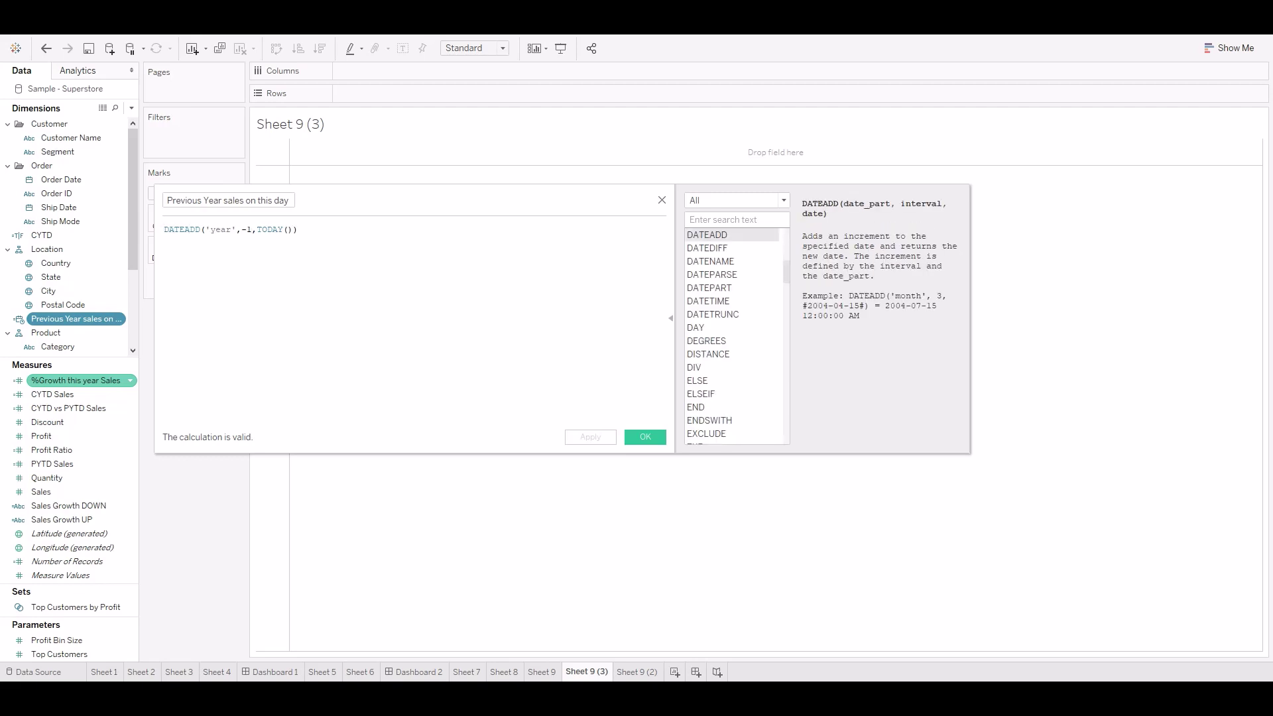
text(f [Or)
key(Return)
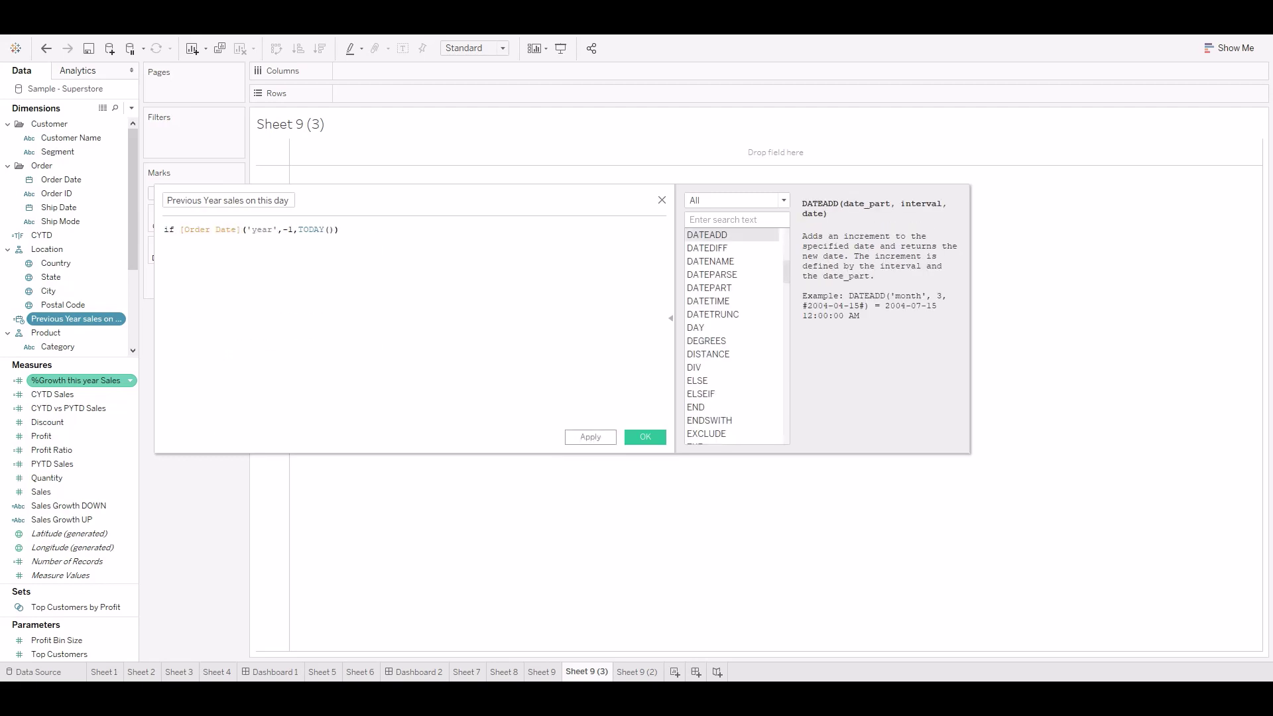
text(=DATEA)
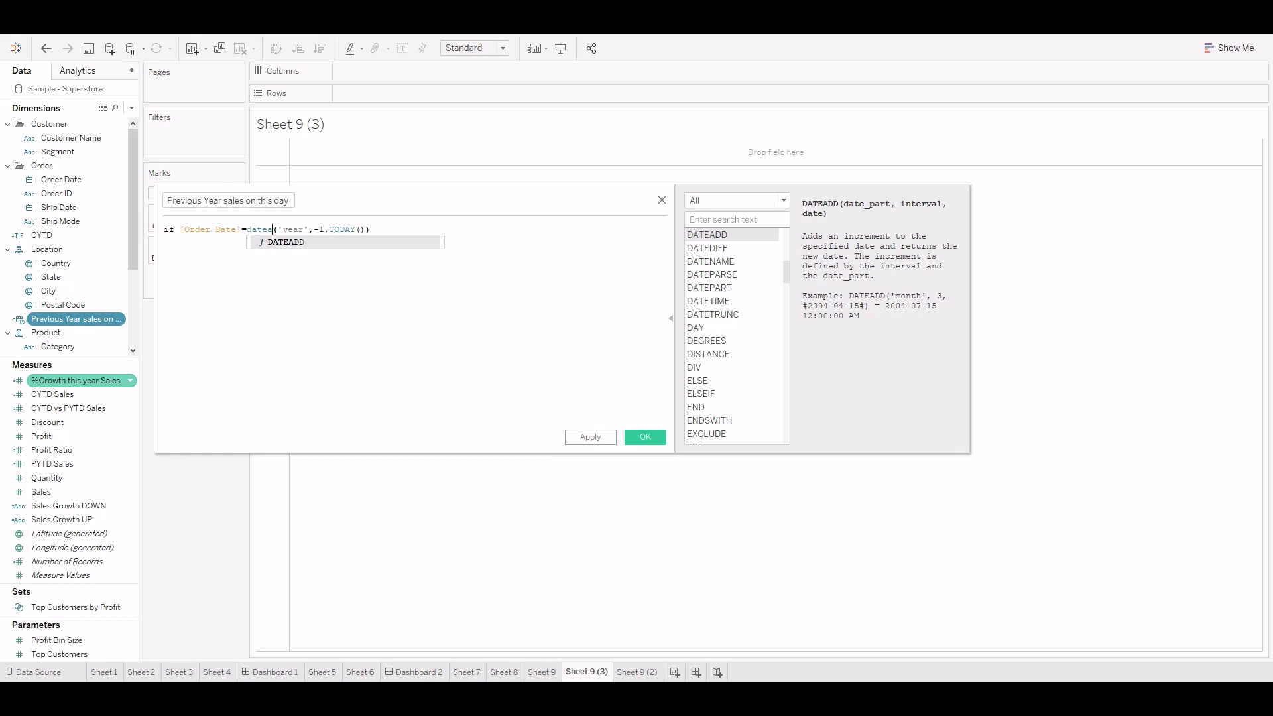
key(Return)
key(End)
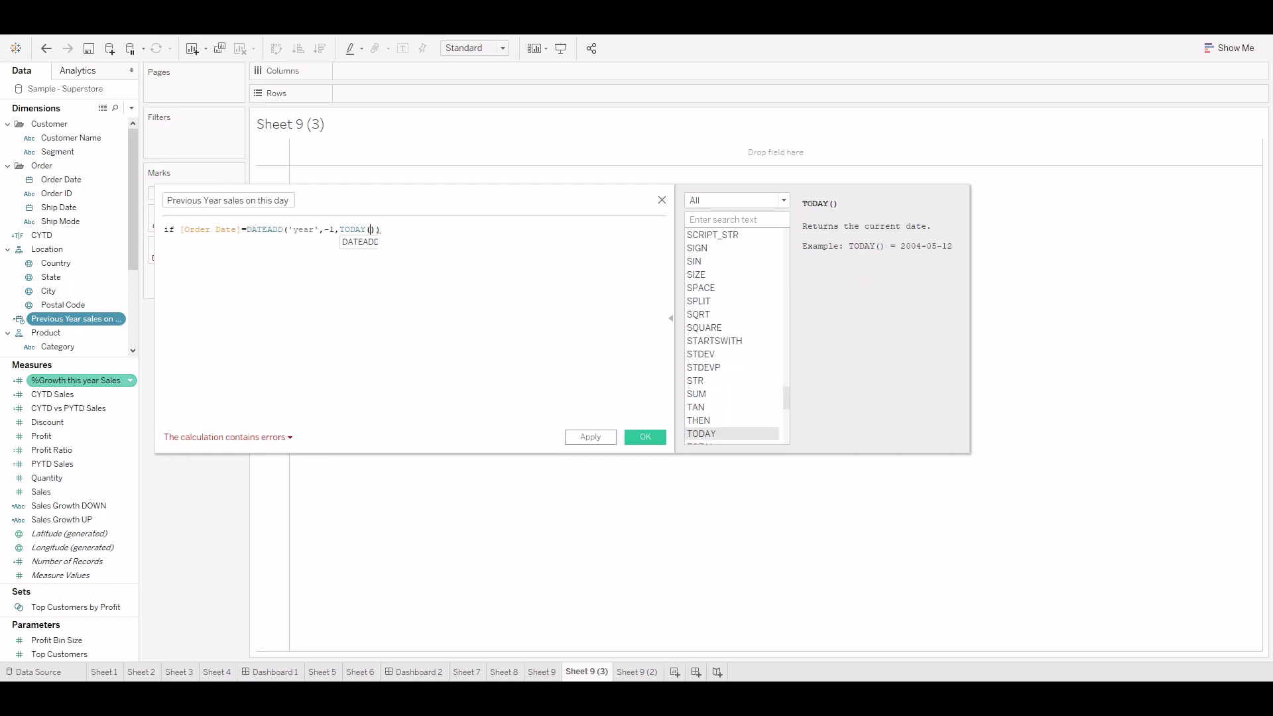
text(then [Sales] END)
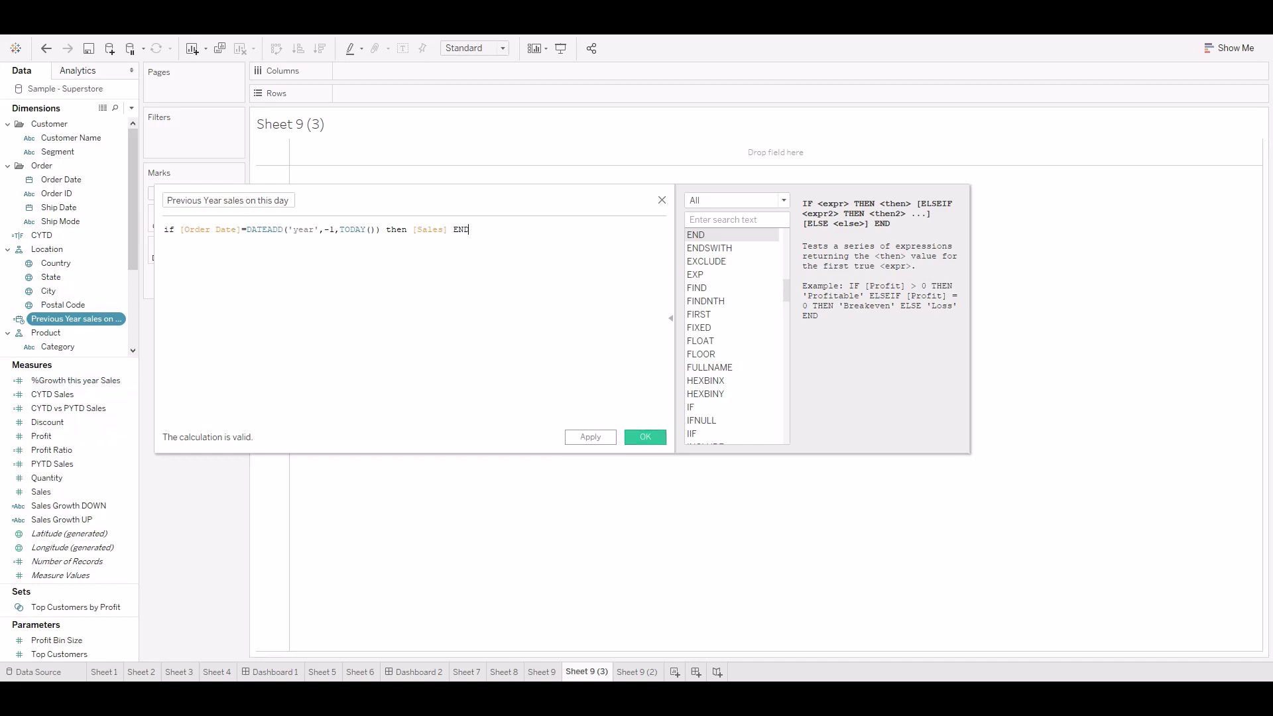
key(Return)
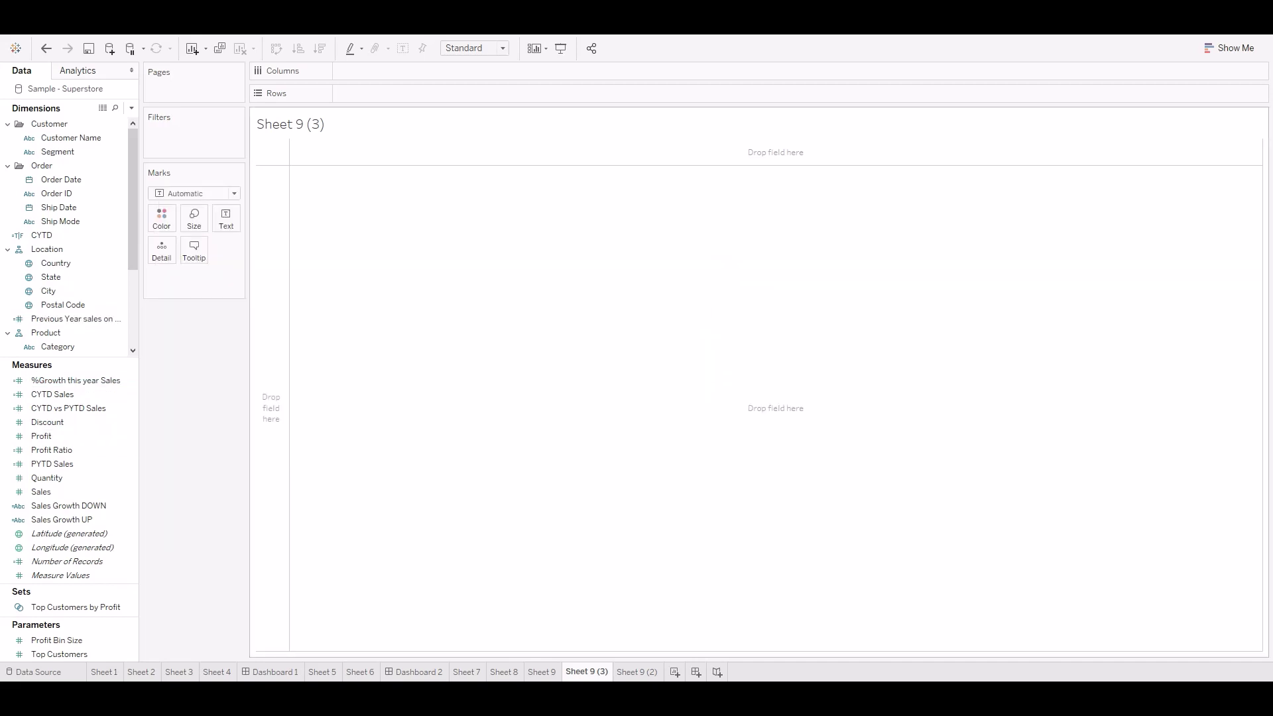
Add Previous Year sales on this day to the Marks card as SUM, showing 187.4
drag(73, 319, 226, 219)
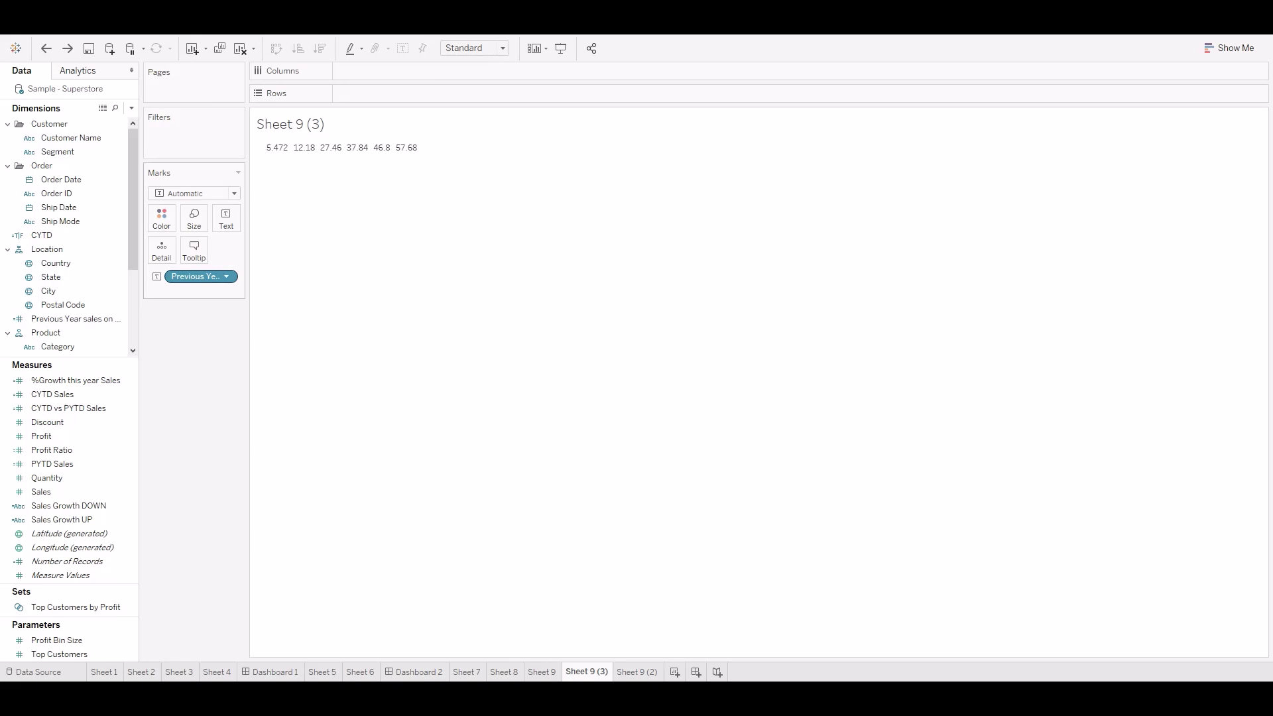
click(227, 277)
mouse_move(286, 444)
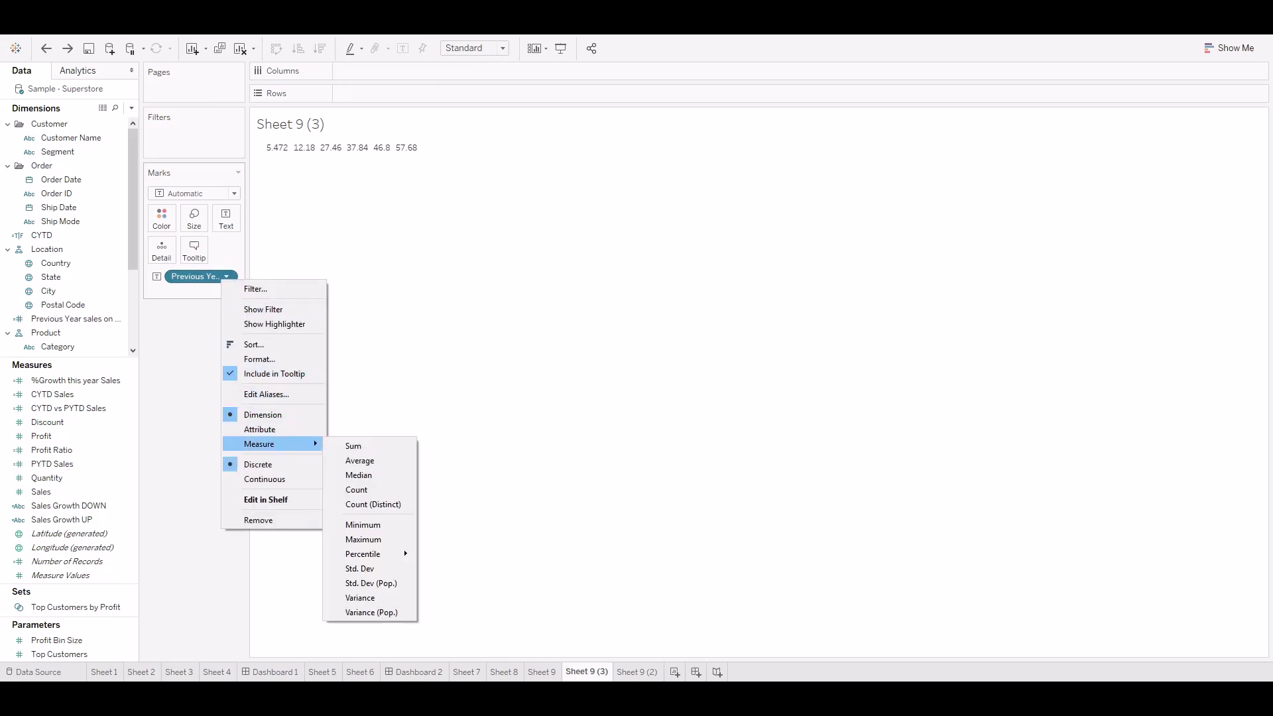
click(358, 446)
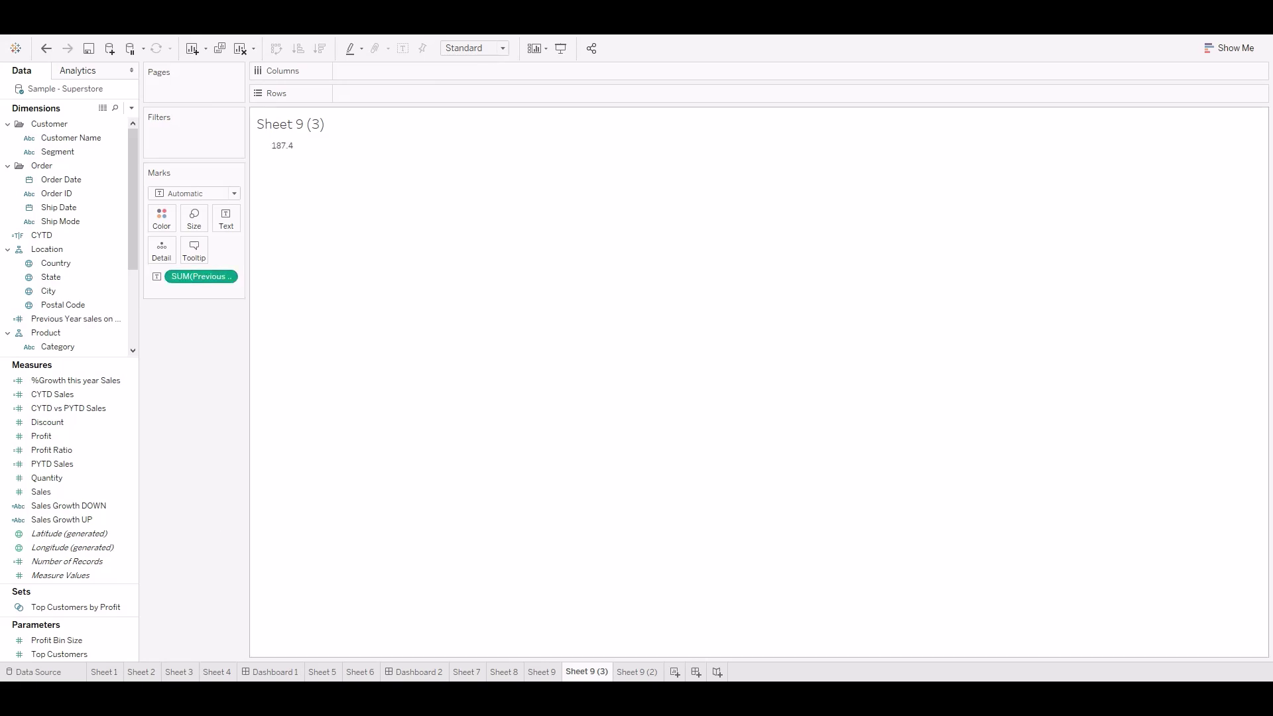